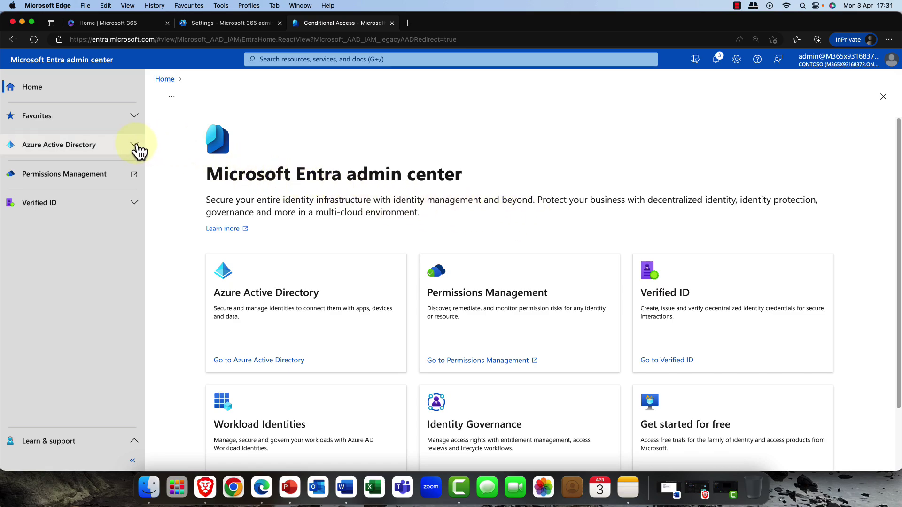
# Expand Azure Active Directory > Protect & secure and open Conditional Access Policies, showing two Off policies.
pyautogui.click(129, 146)
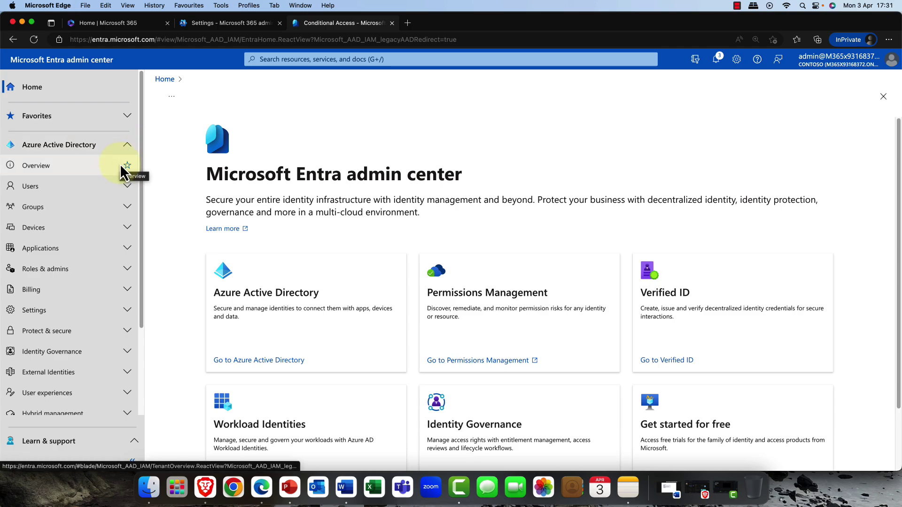
pyautogui.scroll(-5, 115, 184)
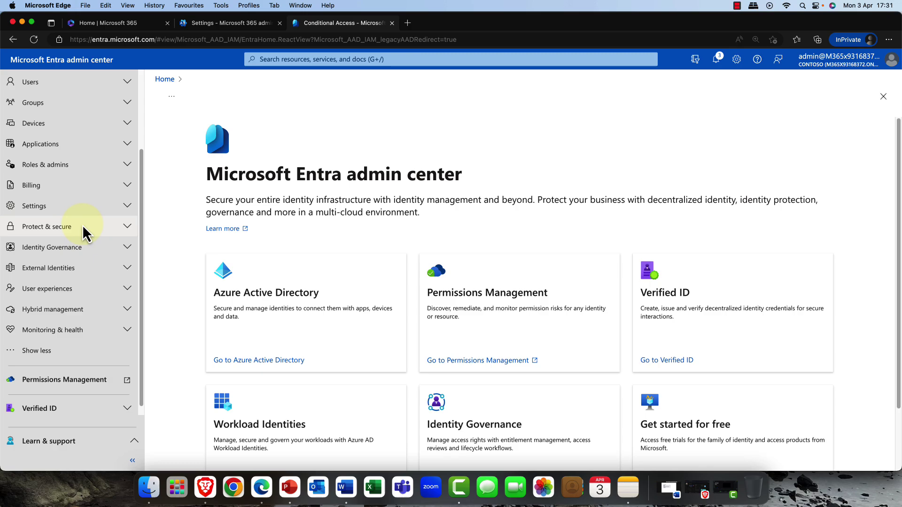
pyautogui.click(128, 229)
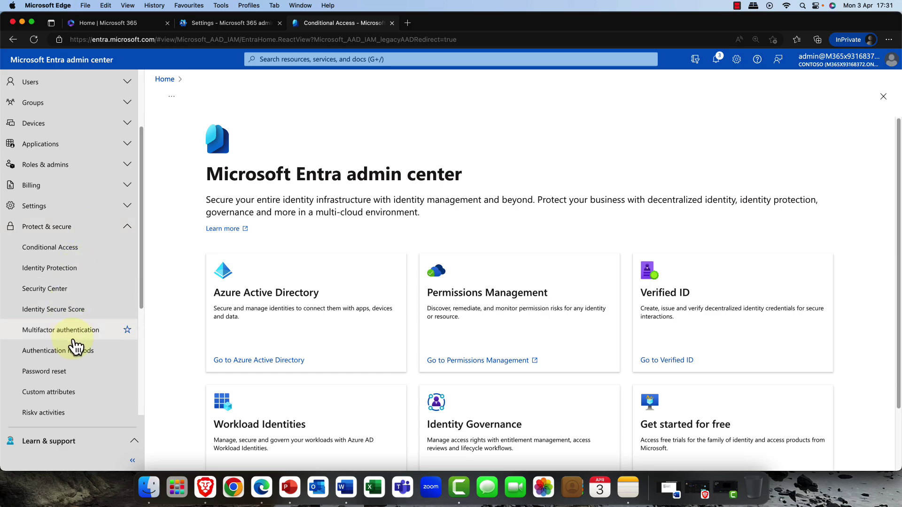
pyautogui.click(77, 355)
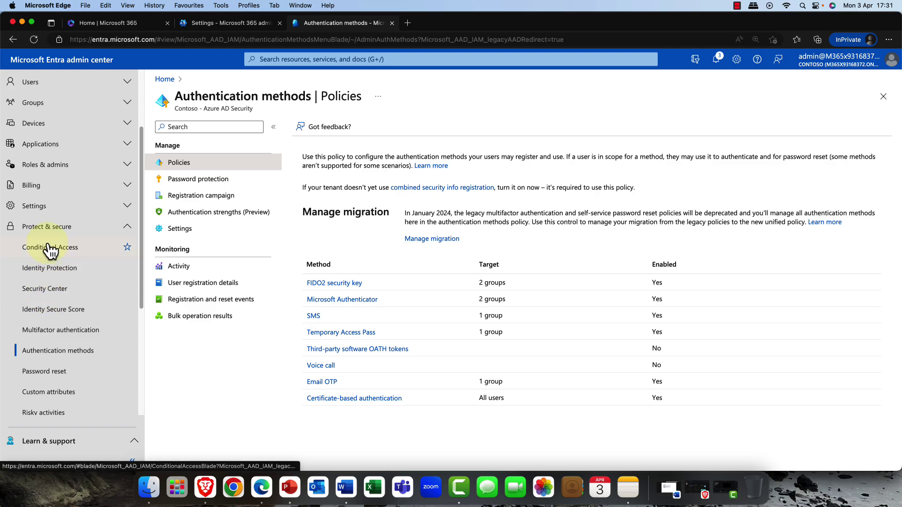
pyautogui.click(21, 247)
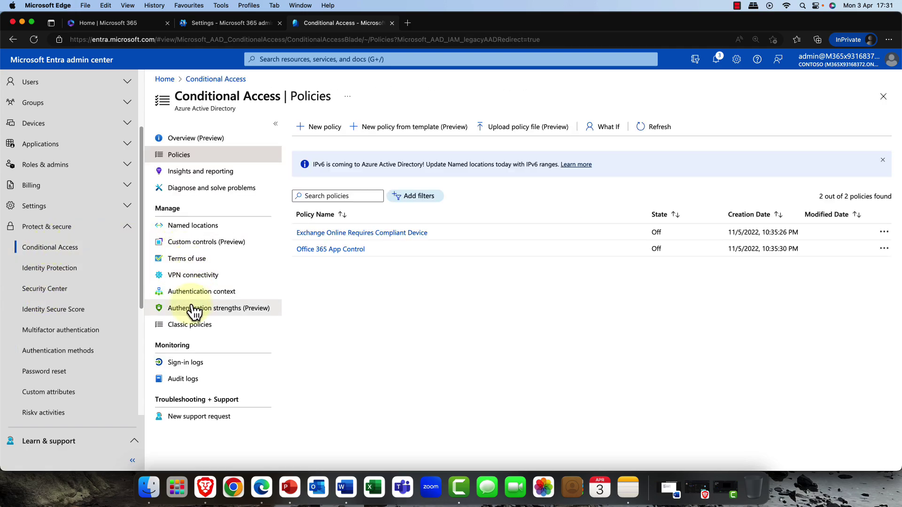
# Review the methods of the built-in Multifactor authentication strength, then return to the Authentication strengths list.
pyautogui.click(226, 319)
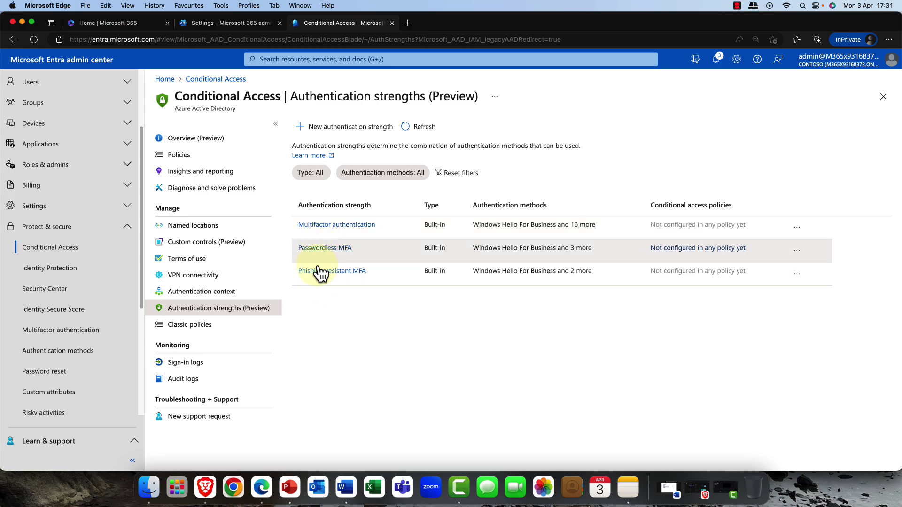
pyautogui.click(327, 234)
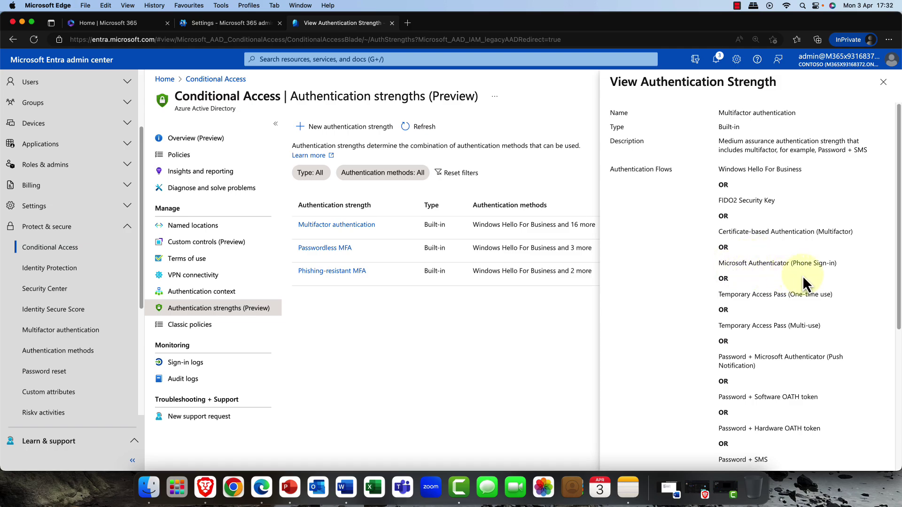
pyautogui.scroll(-5, 793, 306)
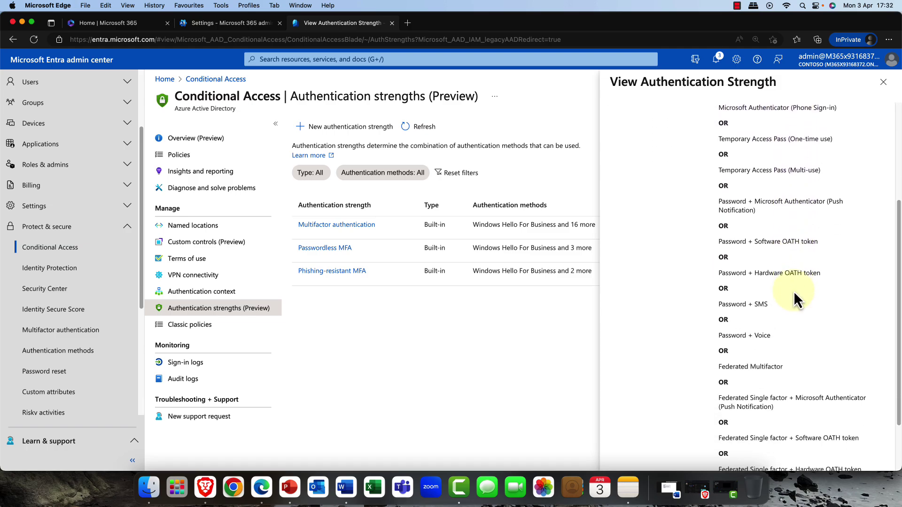
pyautogui.scroll(-1, 793, 298)
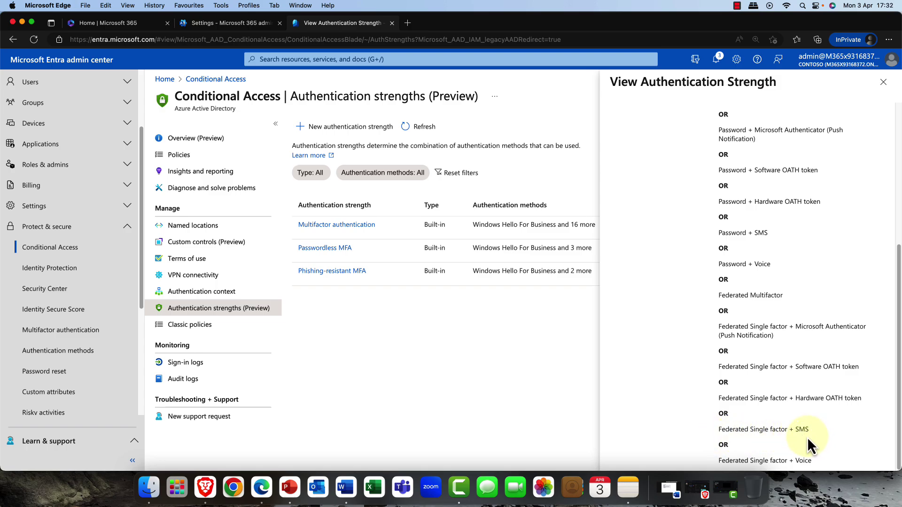
pyautogui.scroll(5, 799, 437)
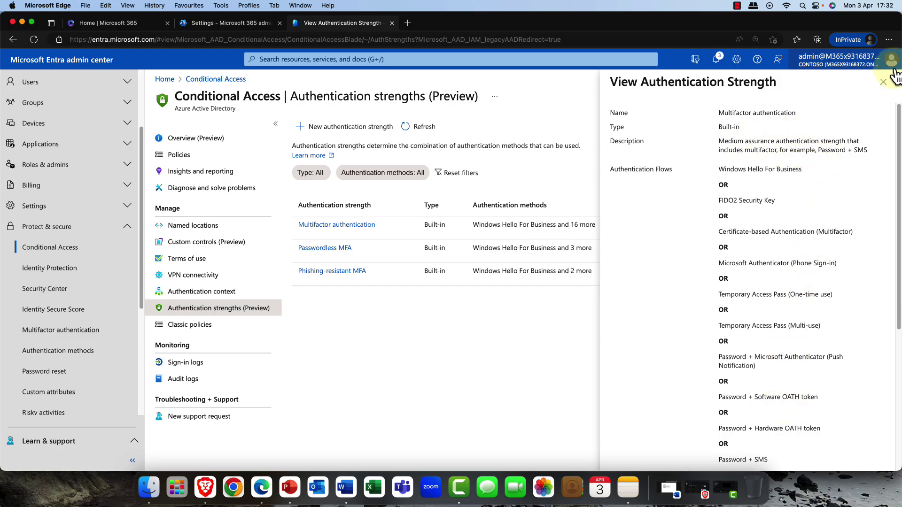
pyautogui.click(884, 82)
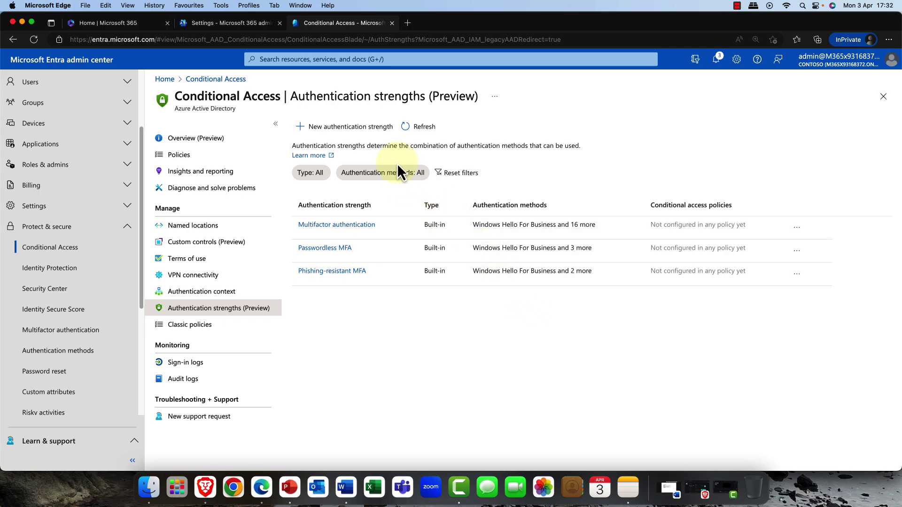
# Start a new authentication strength named 'Oslo HQ AS01'.
pyautogui.click(364, 129)
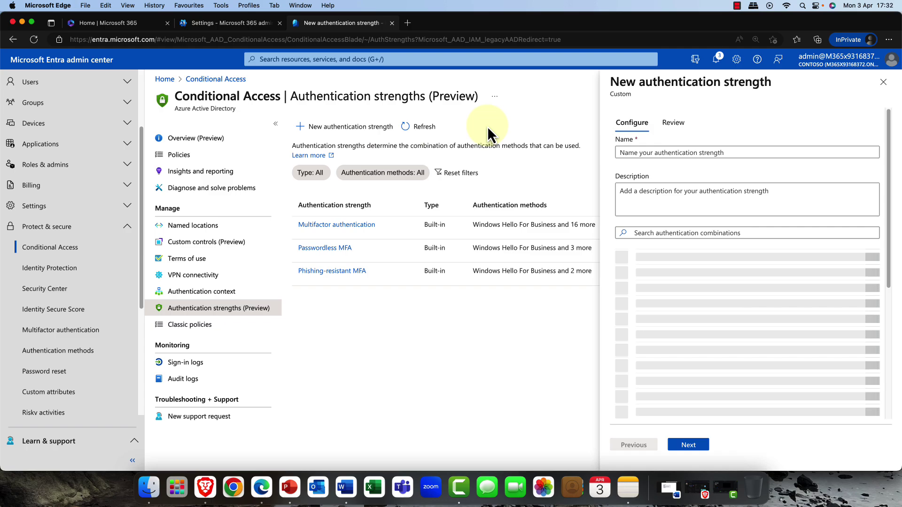
pyautogui.click(704, 150)
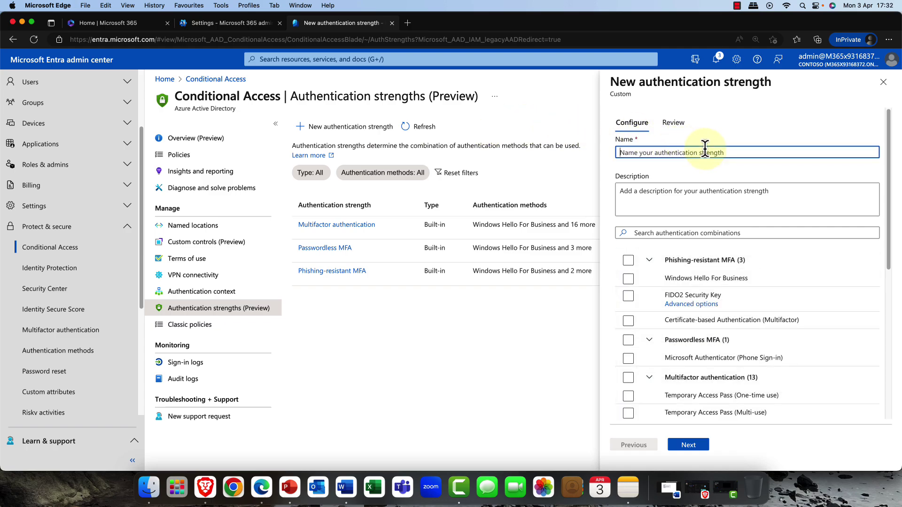
pyautogui.write('Oslo HQ AS01')
pyautogui.click(661, 198)
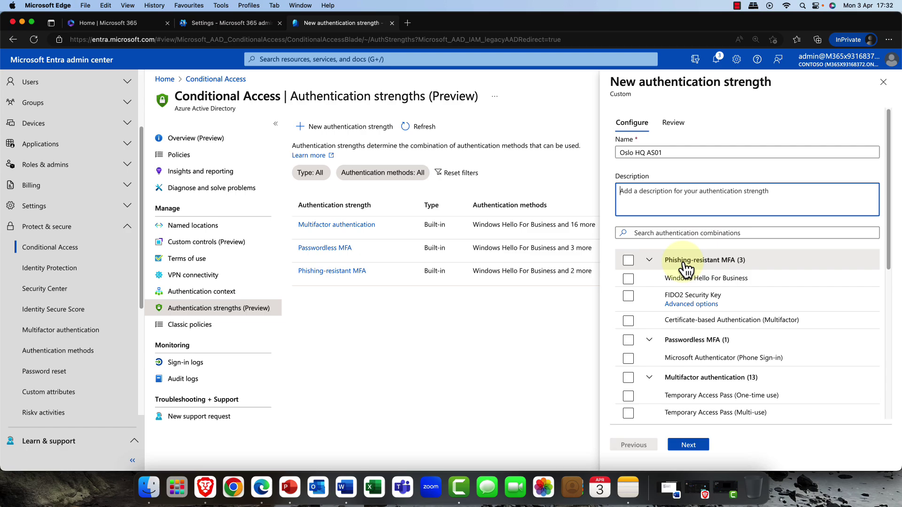
# Collapse the method groups and expand only Phishing-resistant MFA.
pyautogui.click(649, 258)
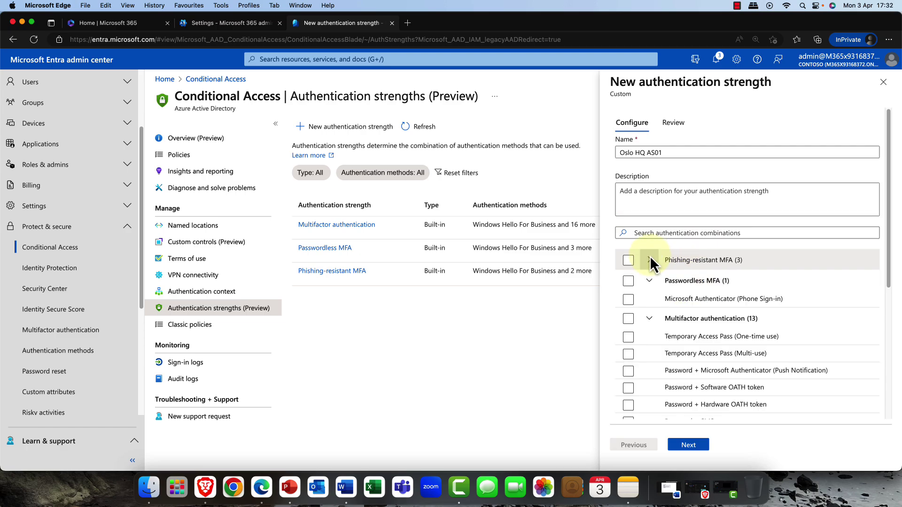
pyautogui.click(649, 281)
pyautogui.click(650, 301)
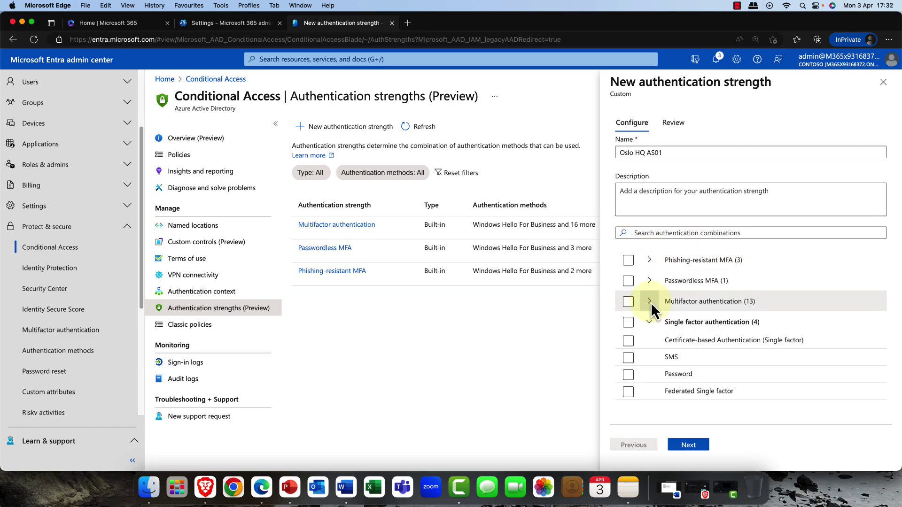
pyautogui.click(649, 322)
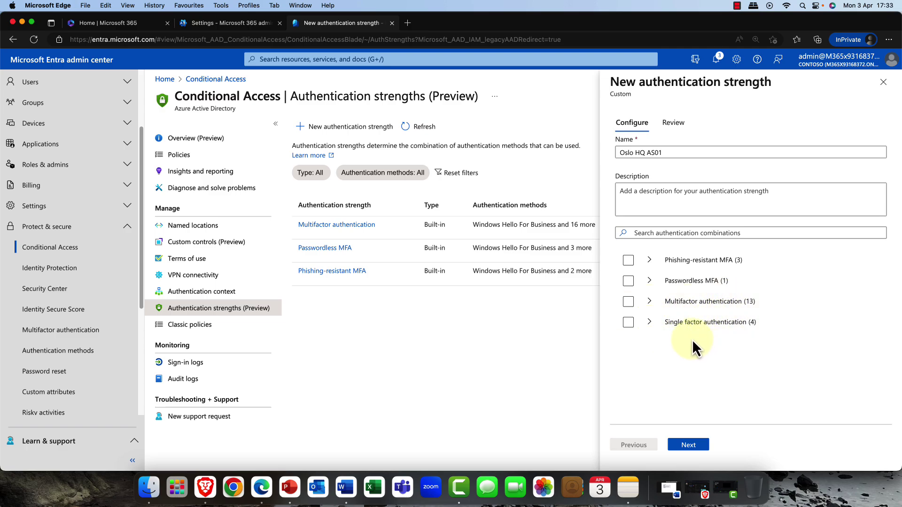
pyautogui.click(649, 322)
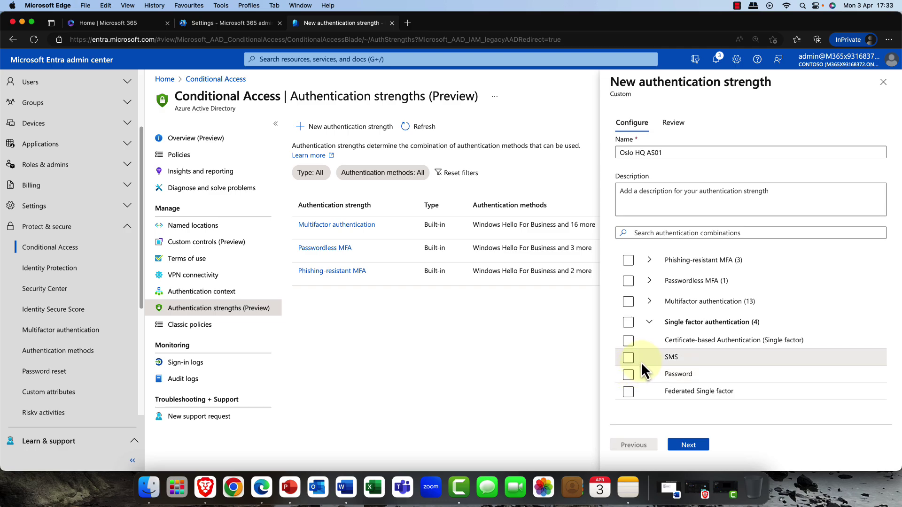
pyautogui.click(651, 322)
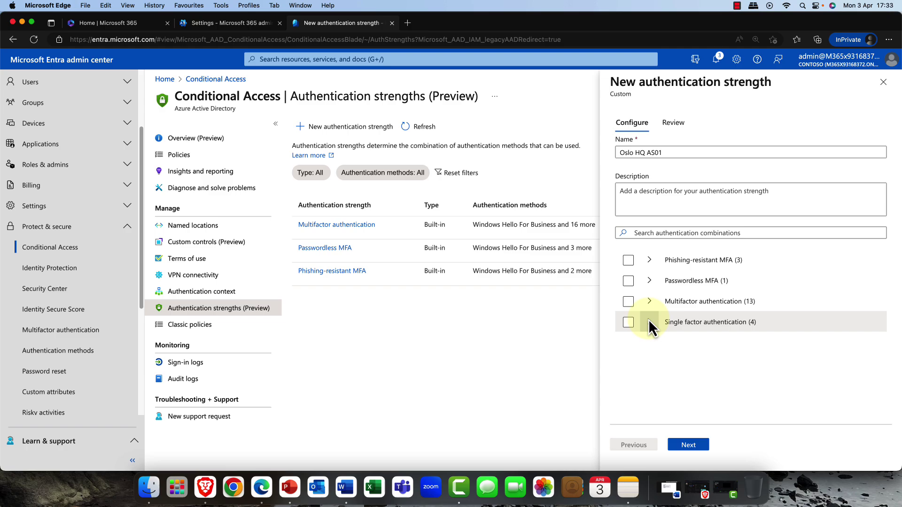
pyautogui.click(650, 260)
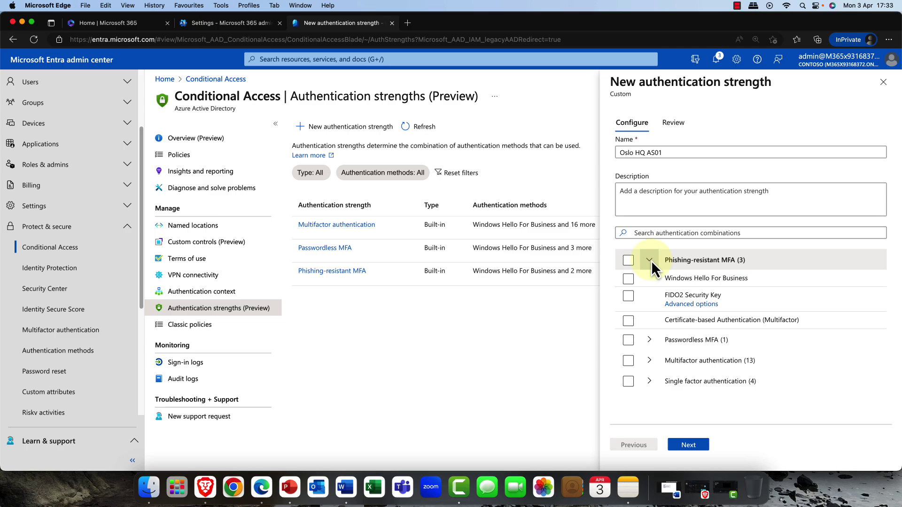
# Tick Windows Hello For Business, FIDO2 Security Key and Certificate-based Authentication (Multifactor).
pyautogui.click(627, 278)
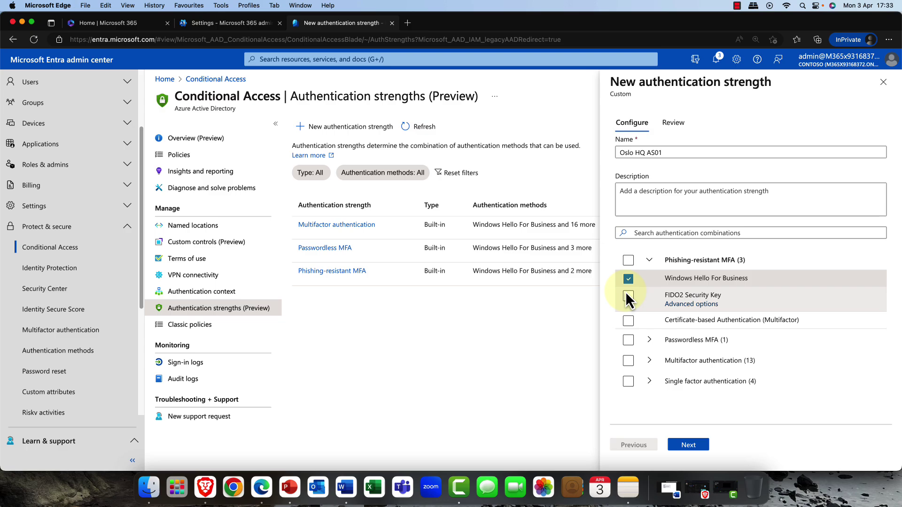
pyautogui.click(628, 296)
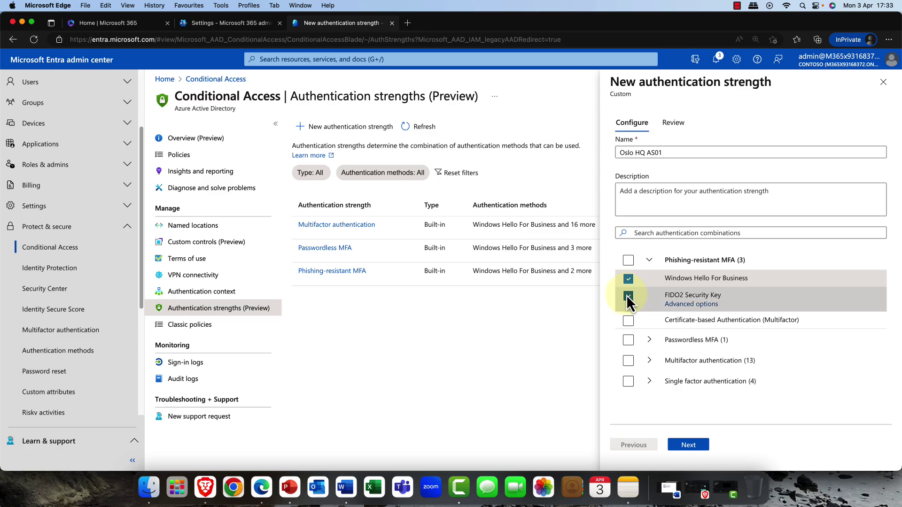
pyautogui.click(627, 320)
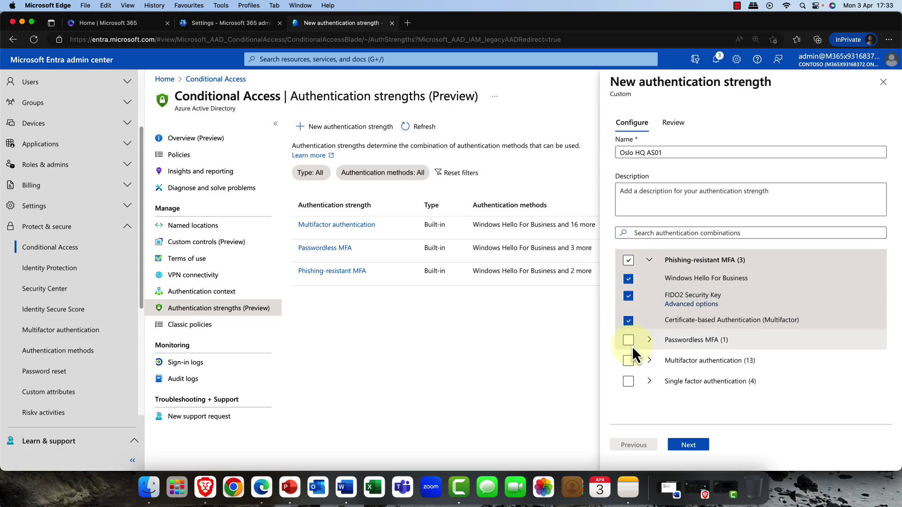
pyautogui.click(649, 340)
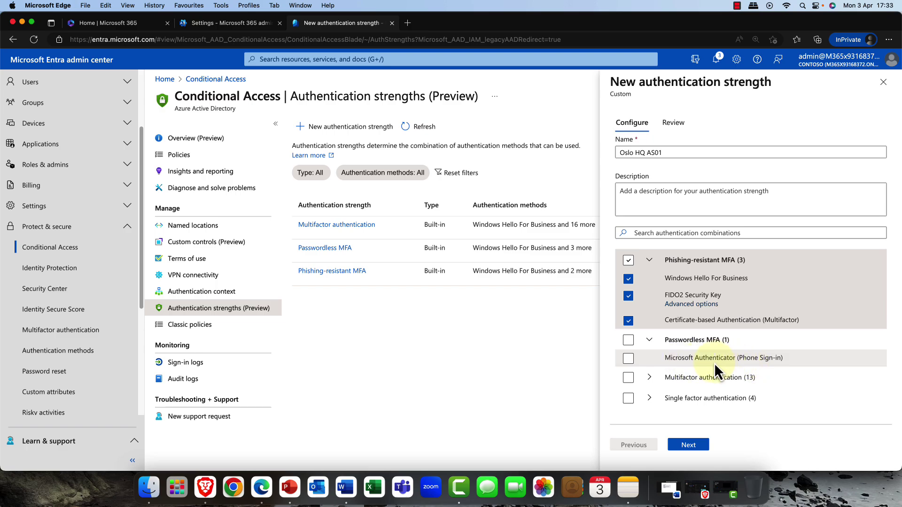
# Include one-time Temporary Access Pass and Password + Microsoft Authenticator (Push Notification), leaving multi-use Temporary Access Pass off.
pyautogui.click(649, 378)
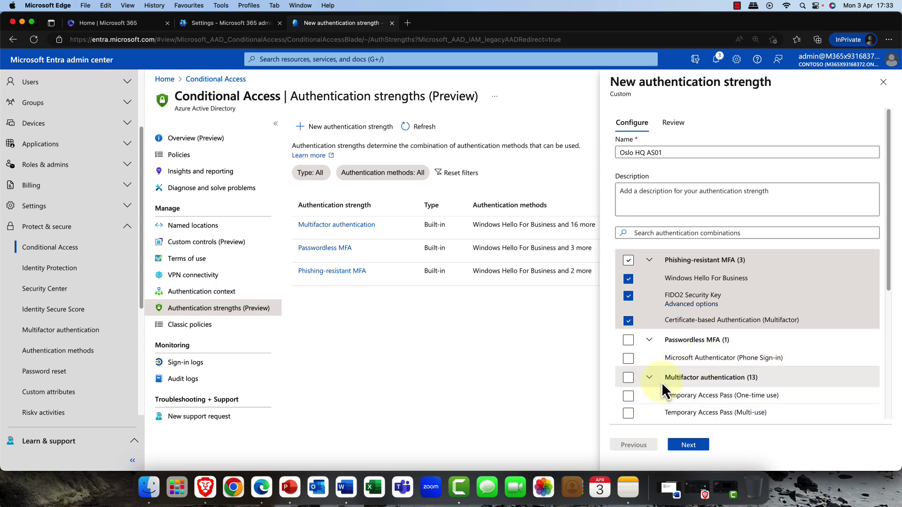
pyautogui.scroll(-3, 667, 378)
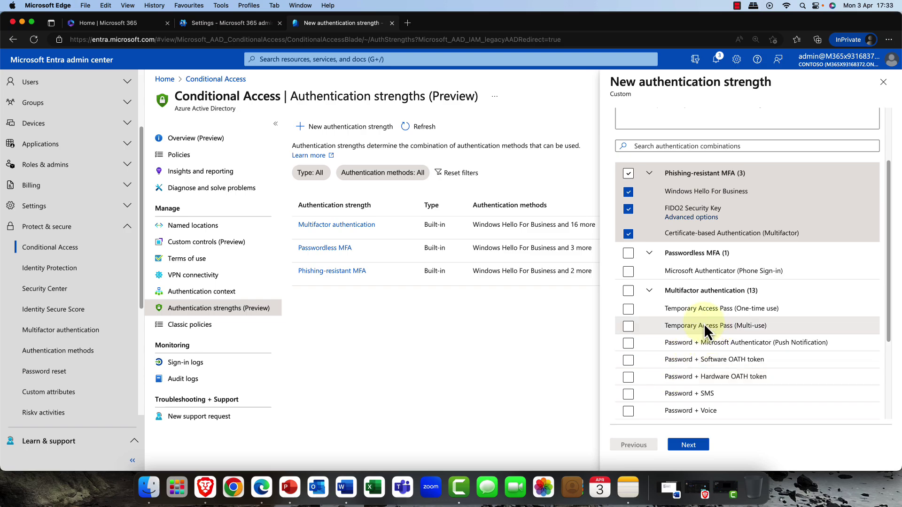
pyautogui.click(629, 310)
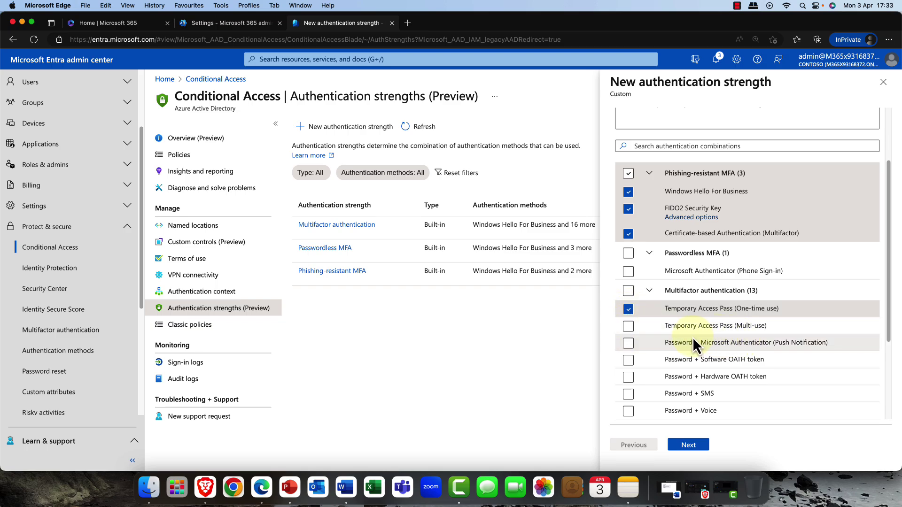
pyautogui.click(627, 327)
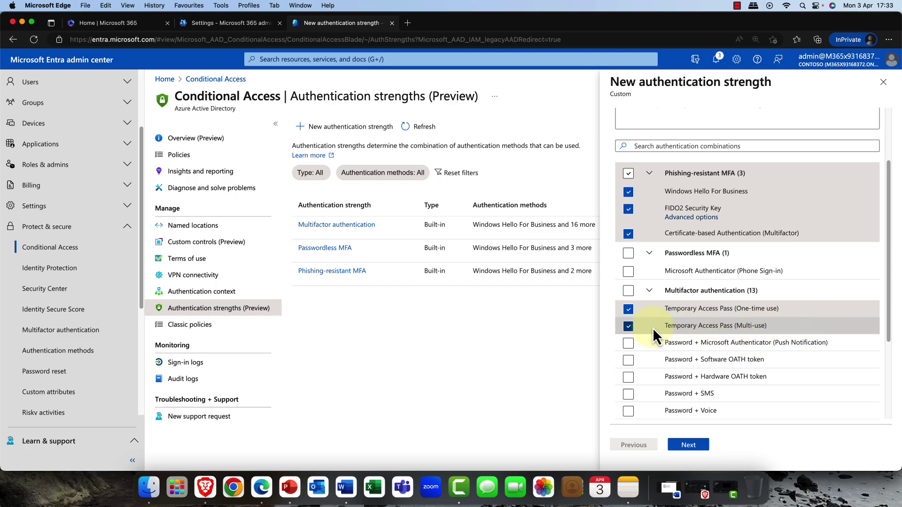
pyautogui.click(628, 328)
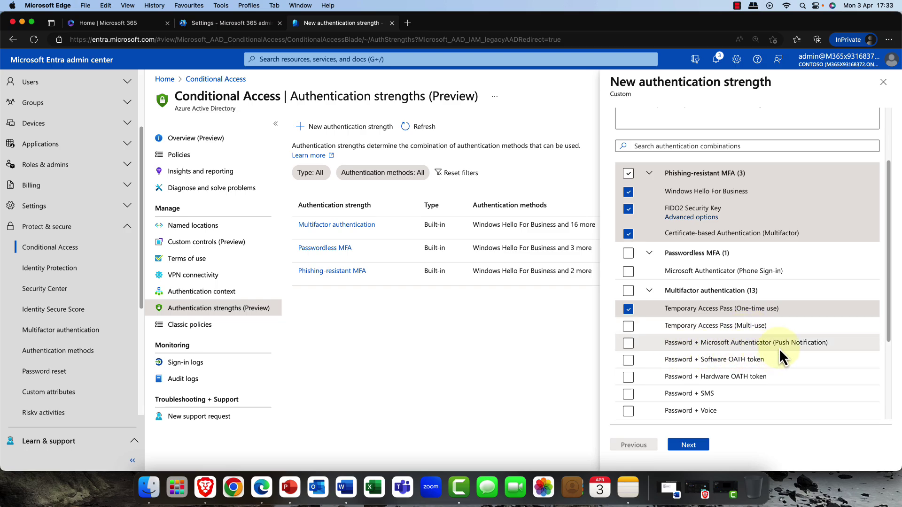
pyautogui.click(628, 343)
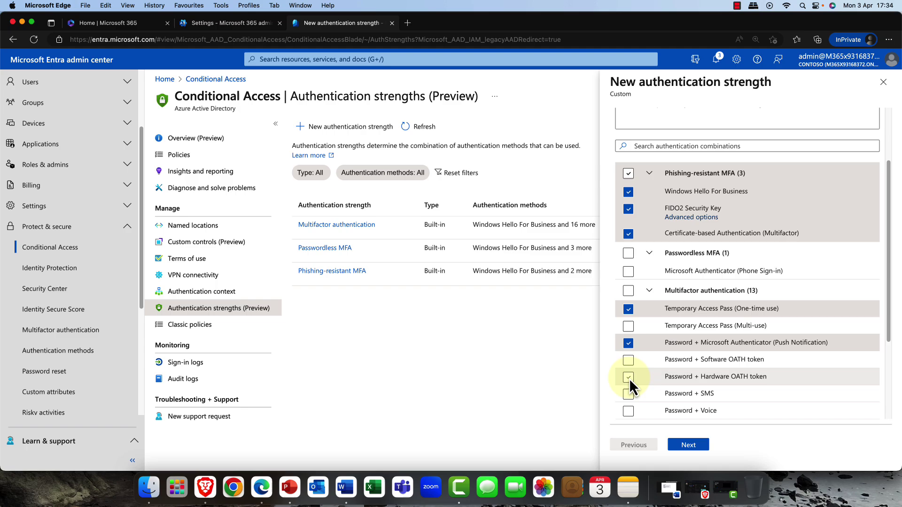
# Tick the Passwordless MFA group so Microsoft Authenticator (Phone Sign-in) is included.
pyautogui.scroll(-1, 642, 376)
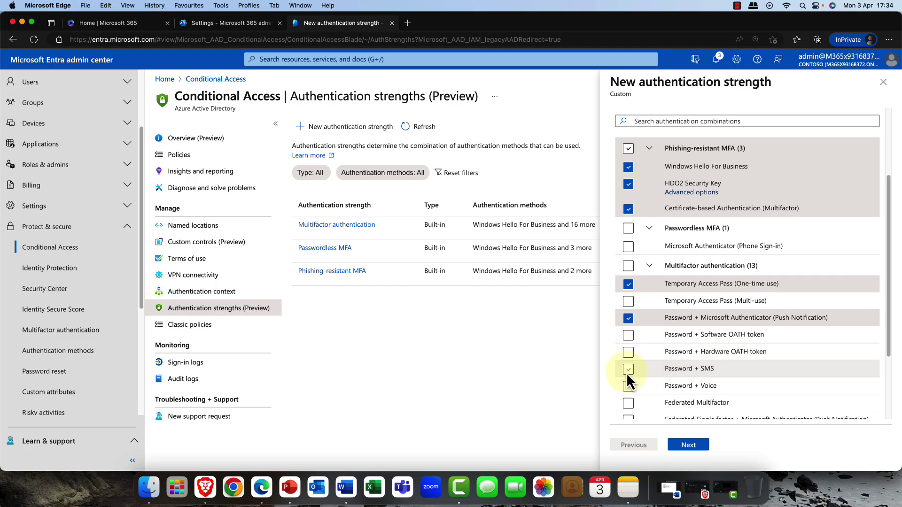
pyautogui.scroll(-2, 627, 385)
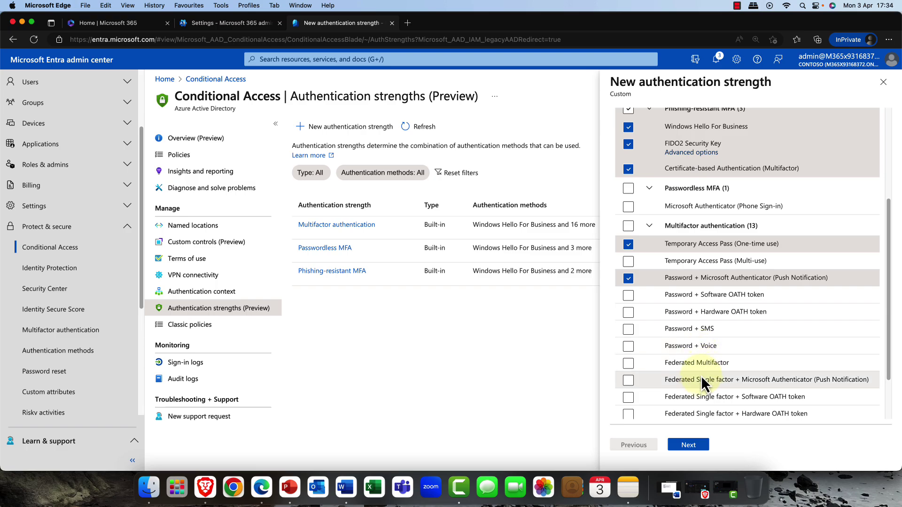
pyautogui.scroll(-3, 699, 377)
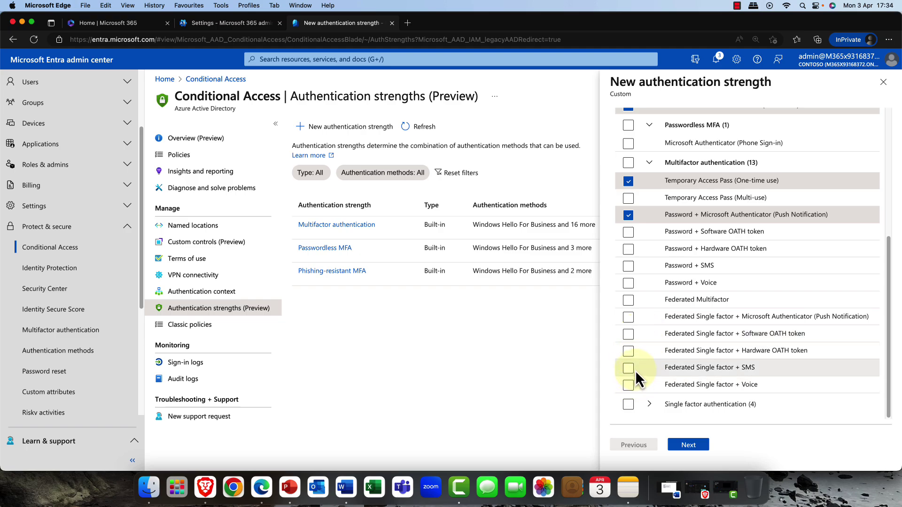
pyautogui.scroll(3, 637, 355)
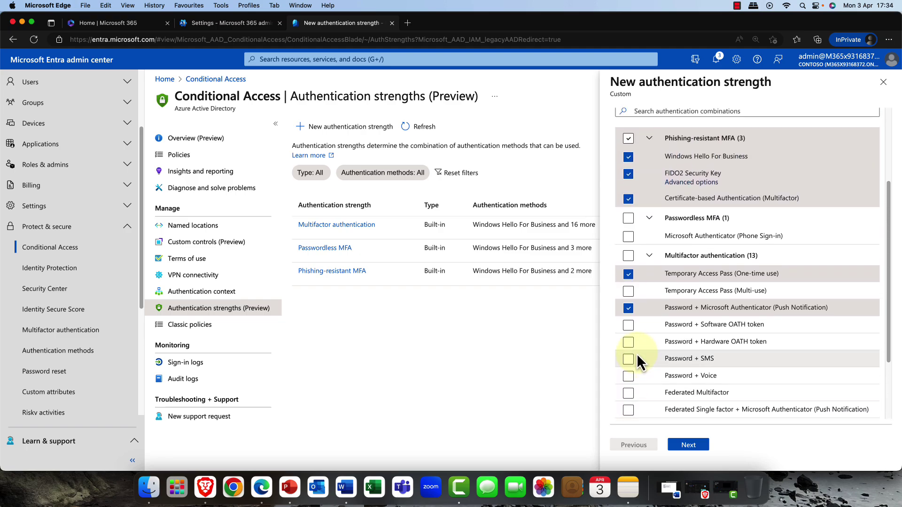
pyautogui.click(630, 238)
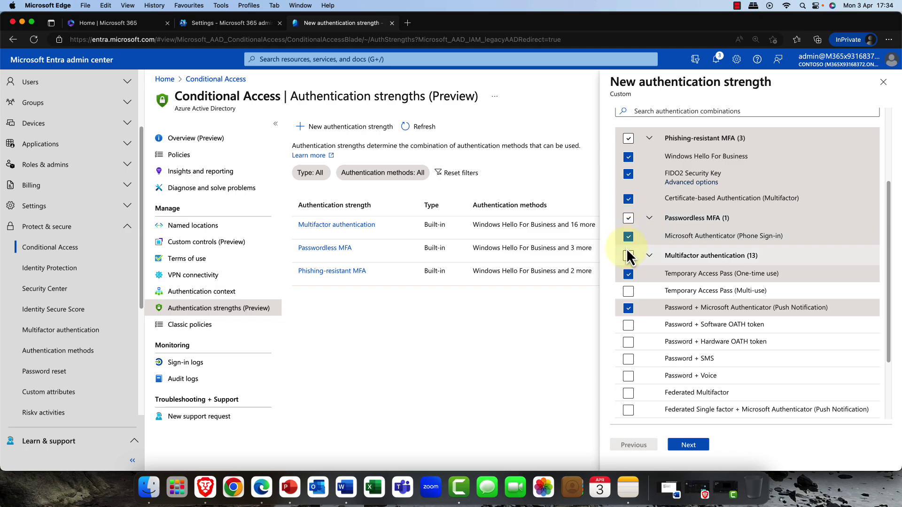
pyautogui.click(628, 219)
pyautogui.click(629, 218)
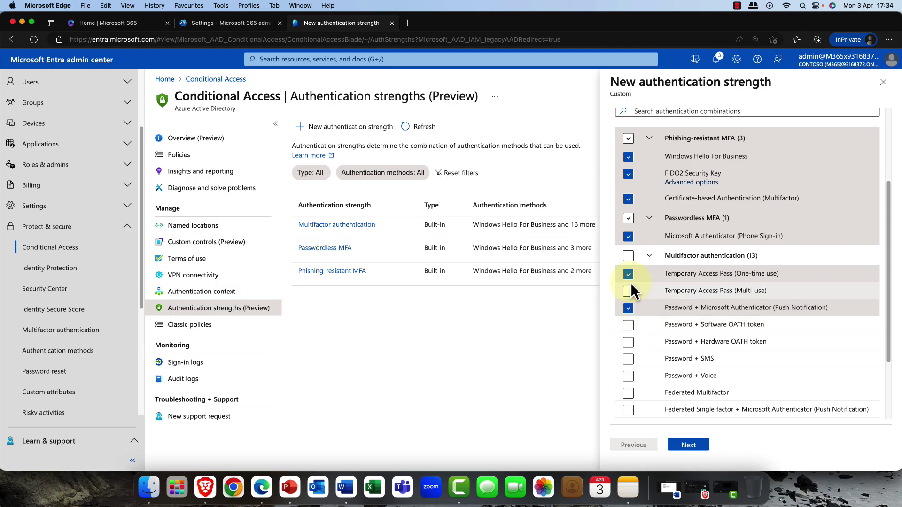
# Include certificate-based multifactor authentication in the Oslo HQ AS01 strength.
pyautogui.scroll(5, 626, 325)
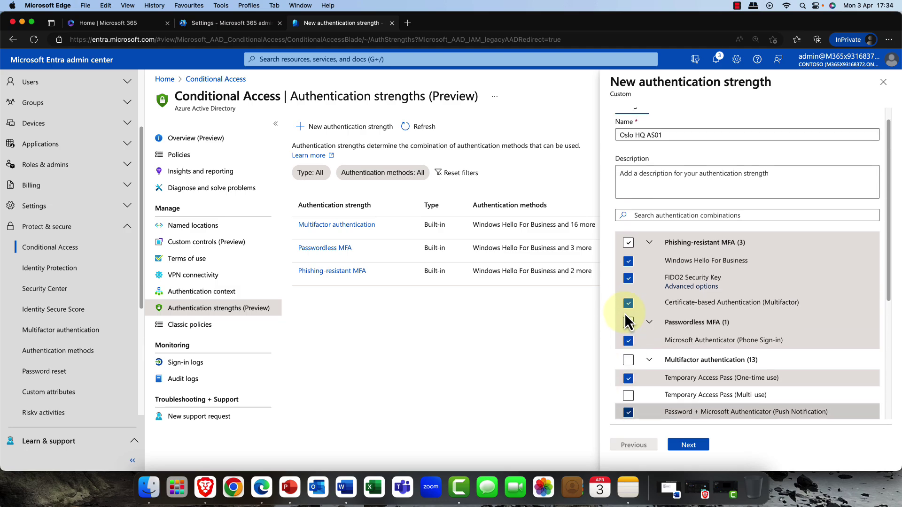
pyautogui.click(629, 320)
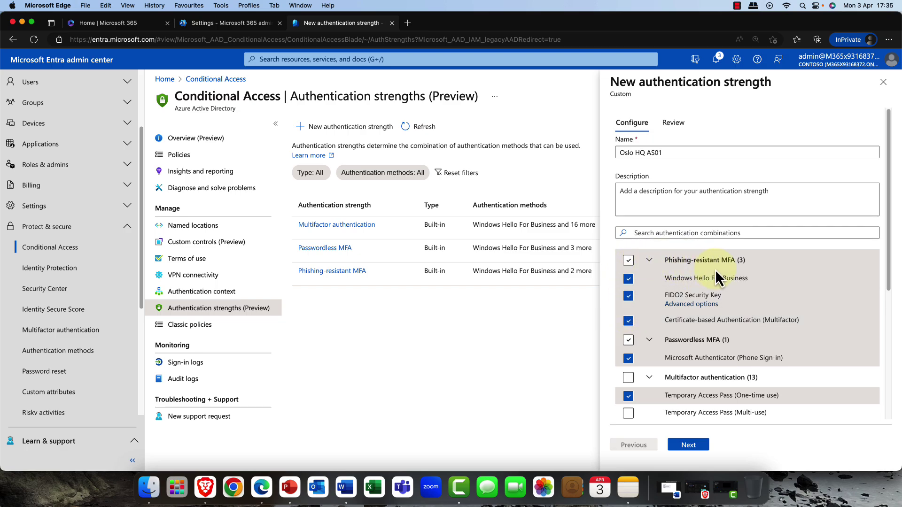
pyautogui.scroll(-5, 715, 273)
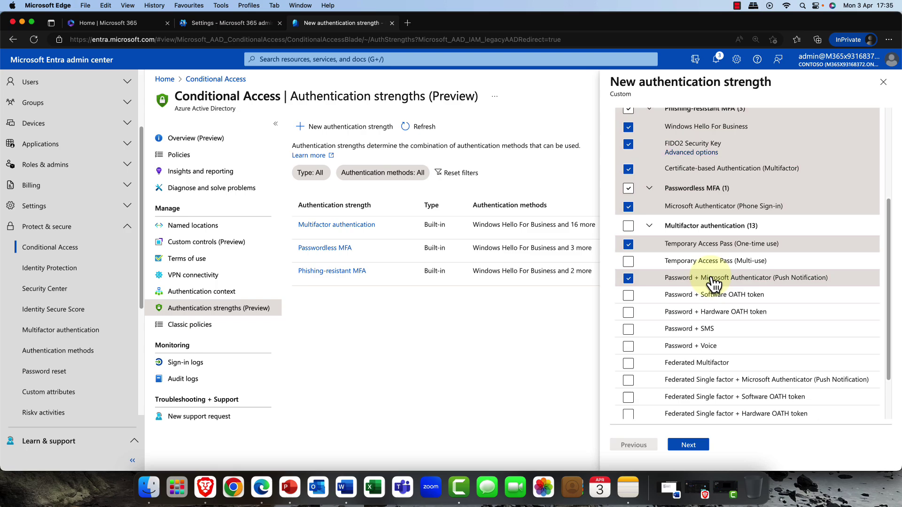
pyautogui.scroll(-2, 712, 283)
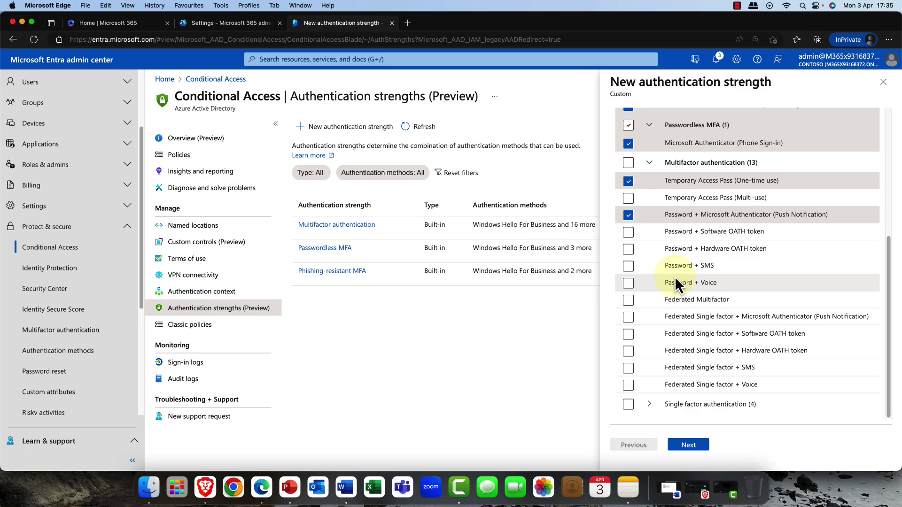
# Review the six chosen methods and create the Oslo HQ AS01 authentication strength.
pyautogui.click(687, 449)
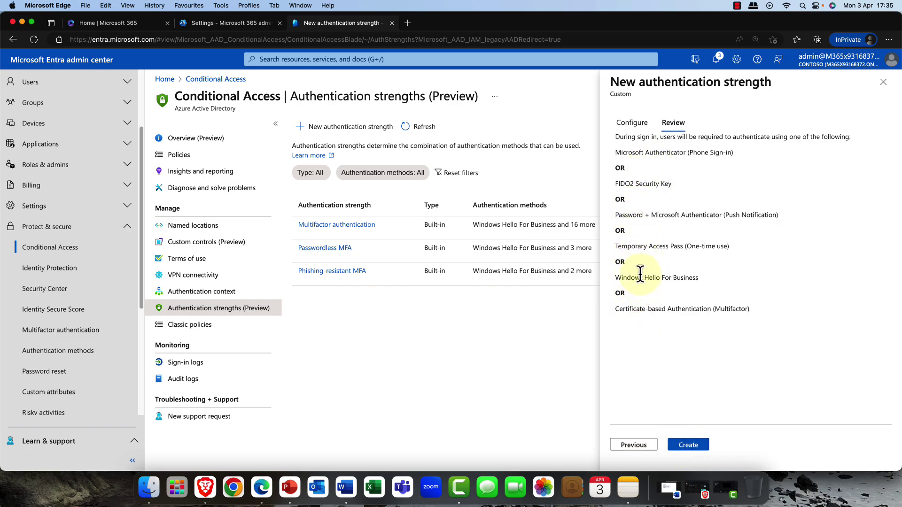
pyautogui.click(694, 452)
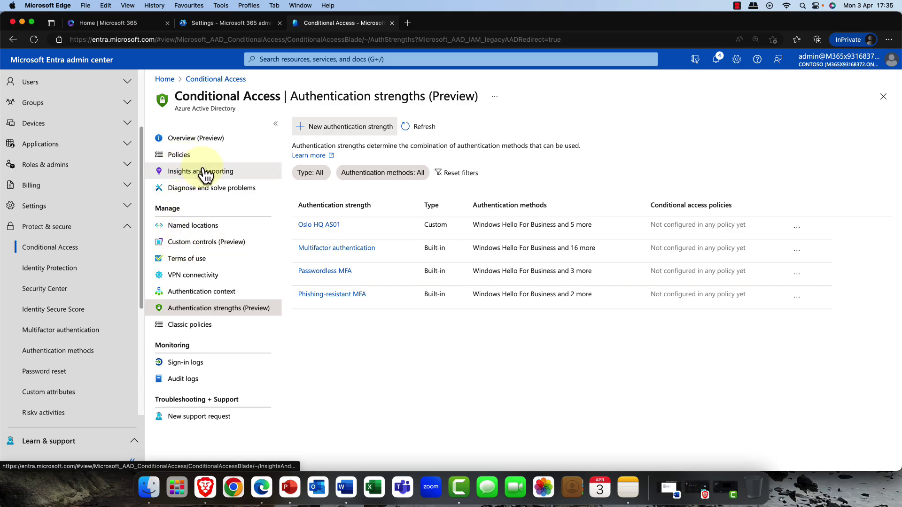
# Go to Conditional Access Policies and start a new policy from a template.
pyautogui.click(178, 156)
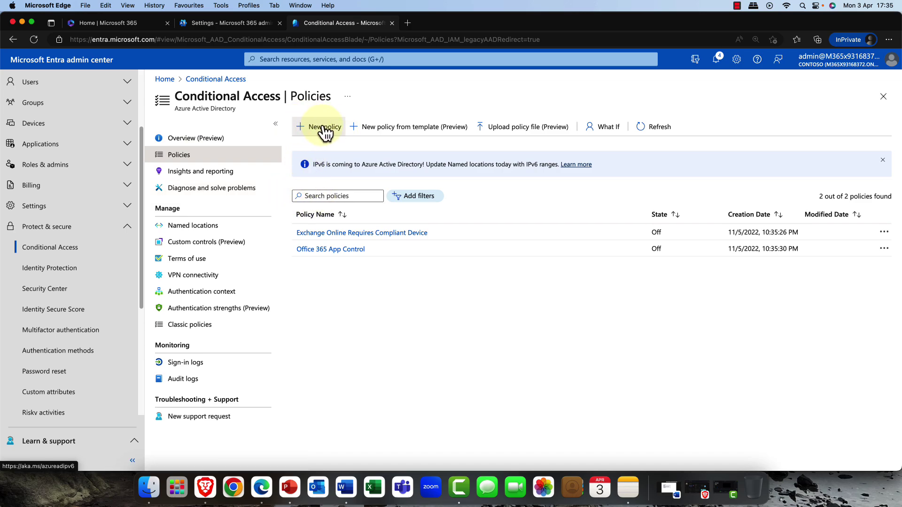
pyautogui.click(419, 125)
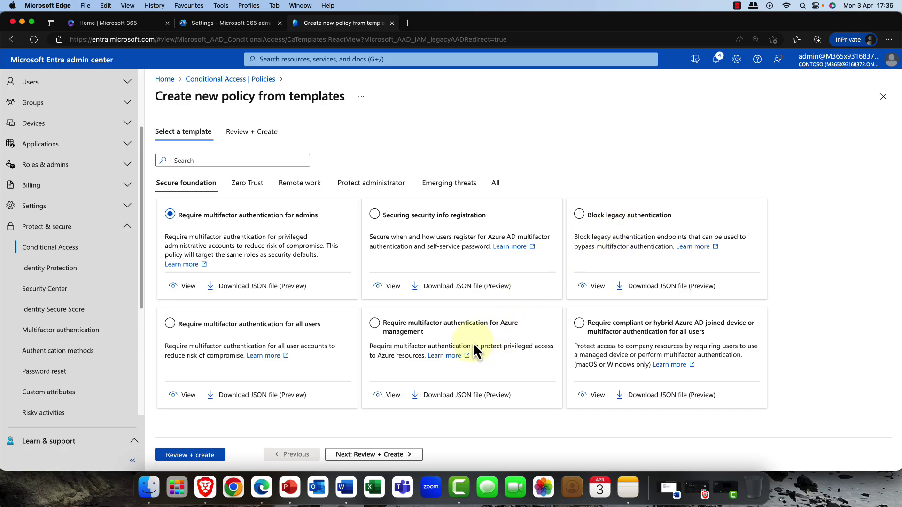
# Pick the Azure management MFA template, then browse the Zero Trust and Protect administrator categories.
pyautogui.click(450, 339)
pyautogui.click(248, 185)
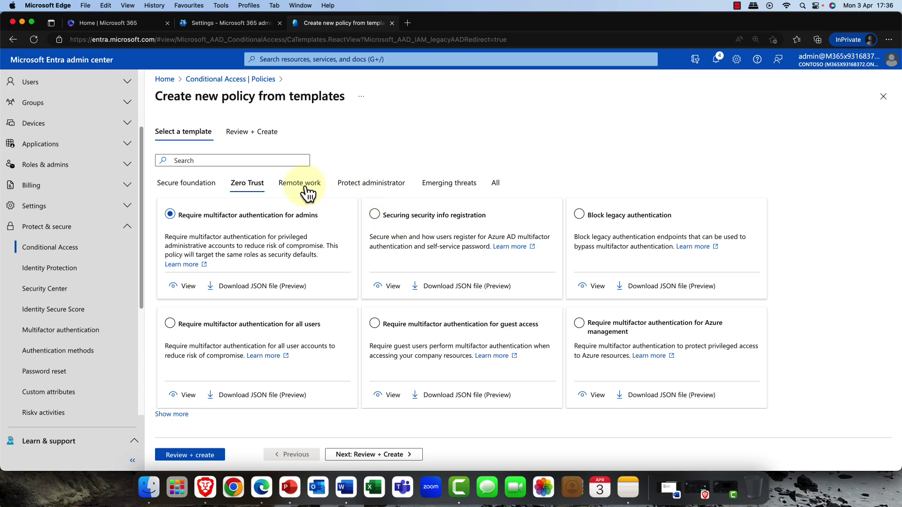
pyautogui.click(372, 190)
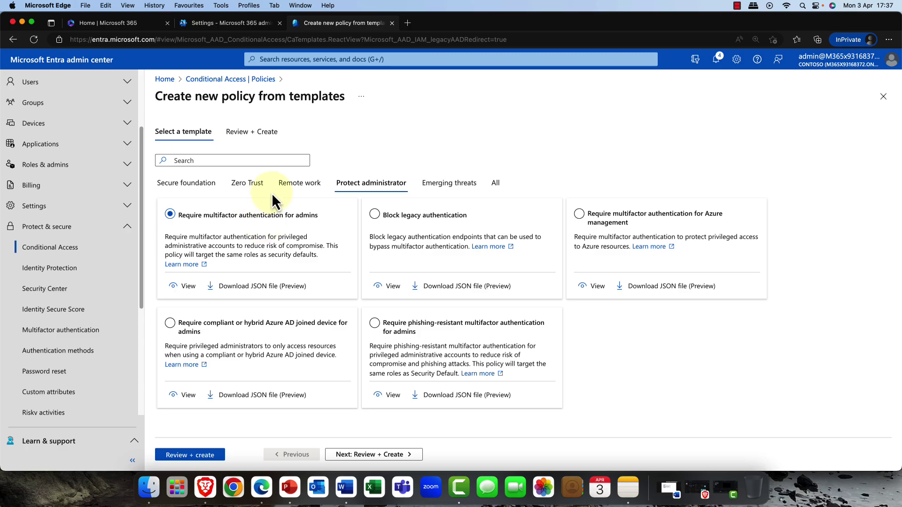
# Discard the template choice and start a blank Conditional Access policy named 'Oslo HQ Policy'.
pyautogui.click(242, 79)
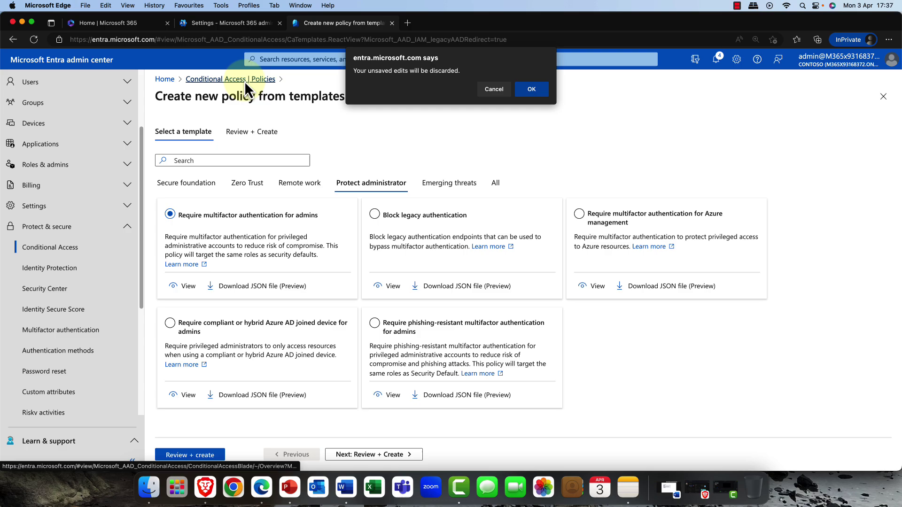
pyautogui.click(543, 91)
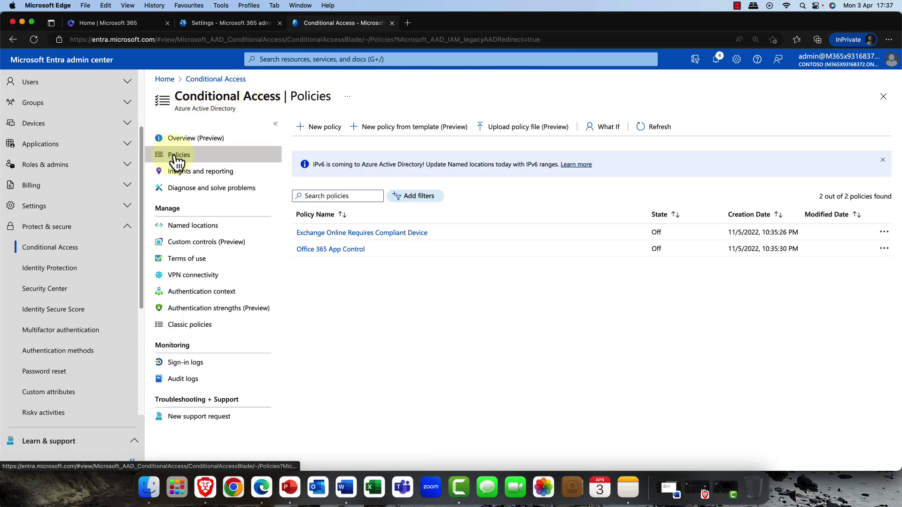
pyautogui.click(325, 128)
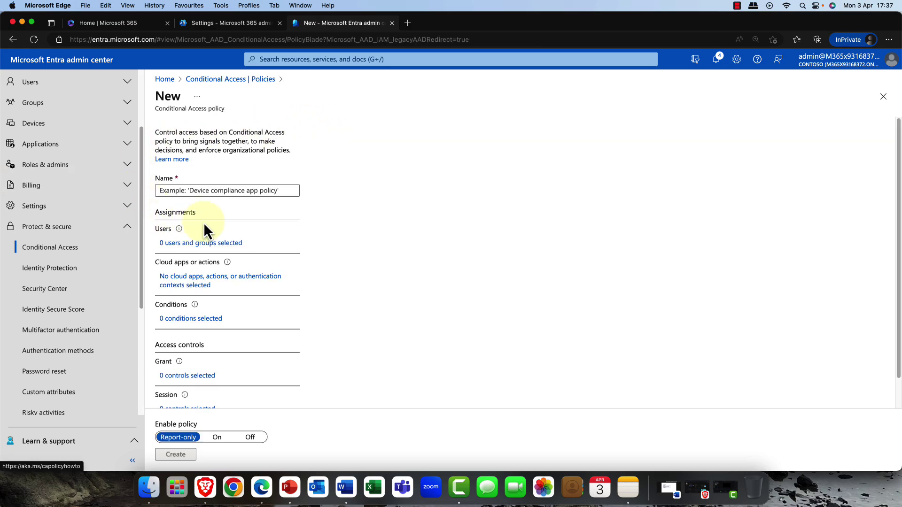
pyautogui.click(220, 191)
pyautogui.write('O')
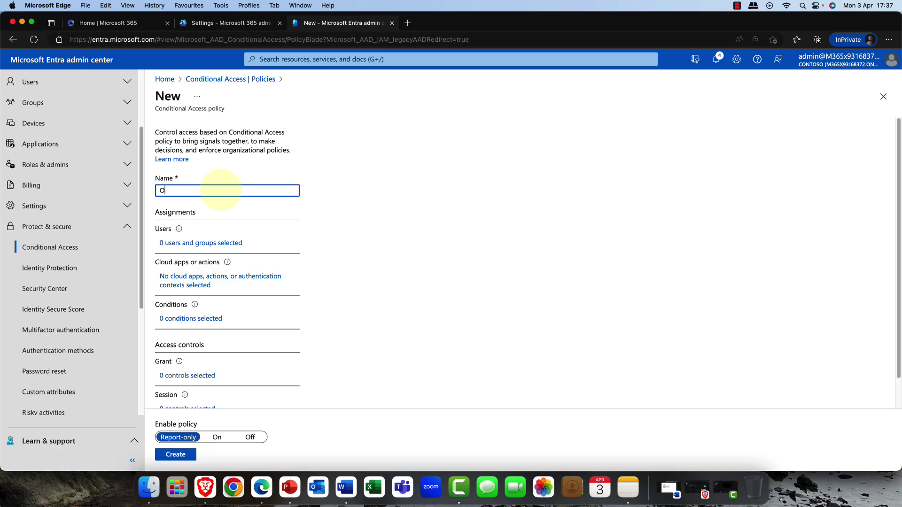
pyautogui.write('slo HQ Policy')
# Set the policy's Users assignment to selected users and groups, leaving guest or external users unchecked.
pyautogui.click(194, 244)
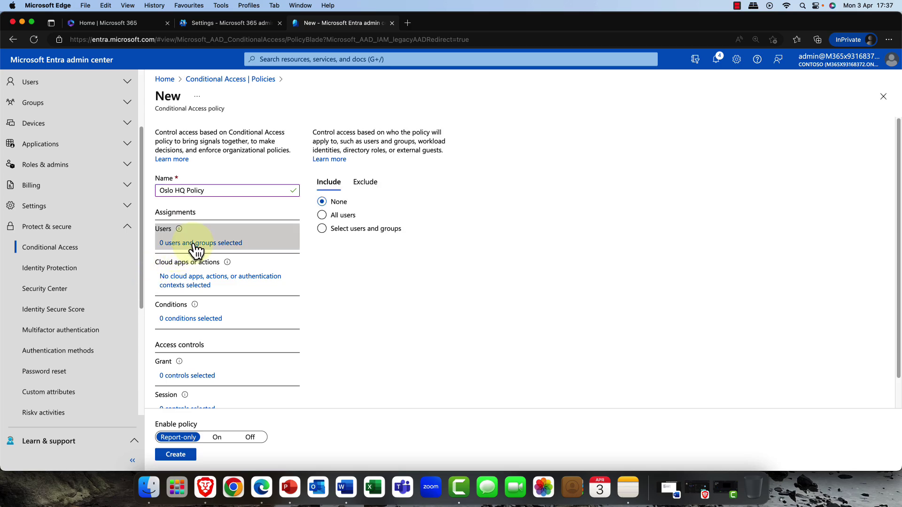
pyautogui.click(327, 217)
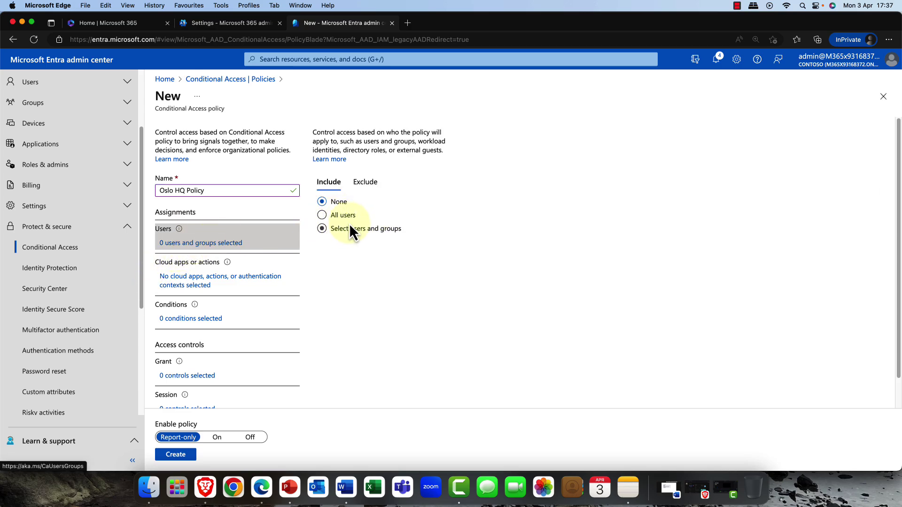
pyautogui.click(349, 228)
pyautogui.click(373, 249)
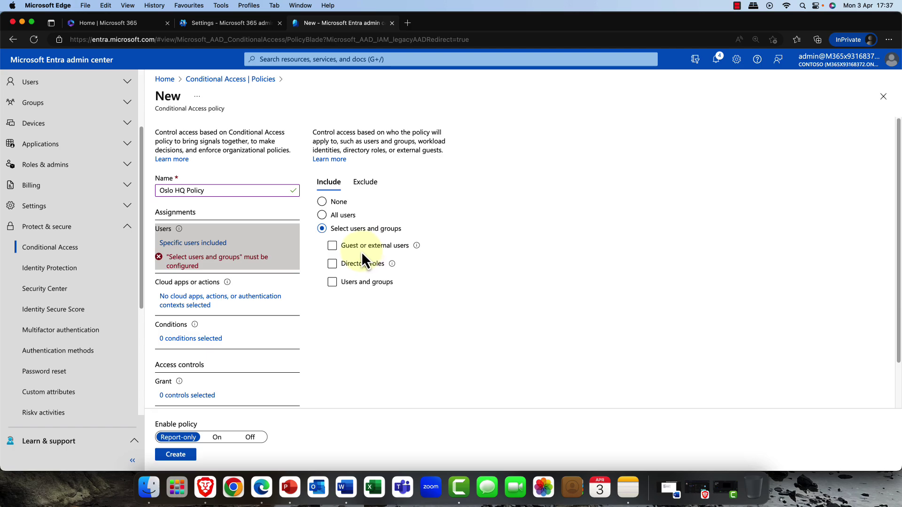
pyautogui.click(344, 284)
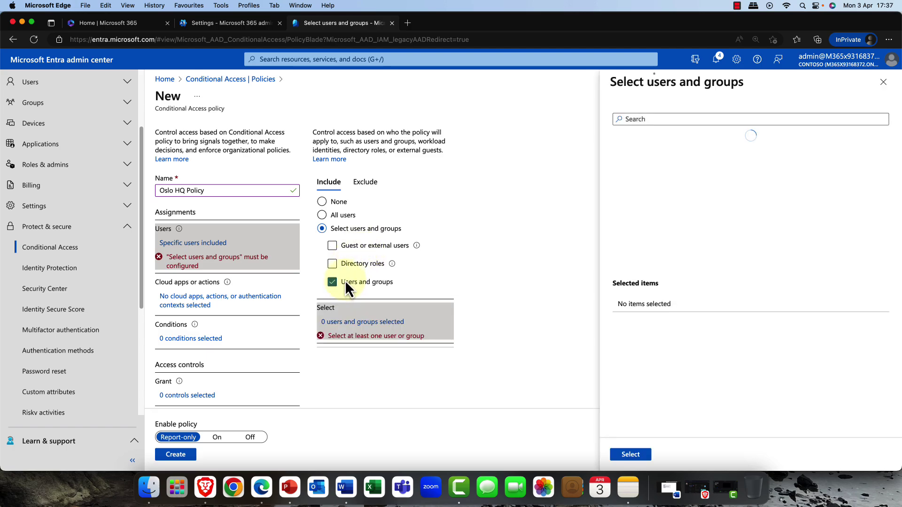
pyautogui.click(349, 247)
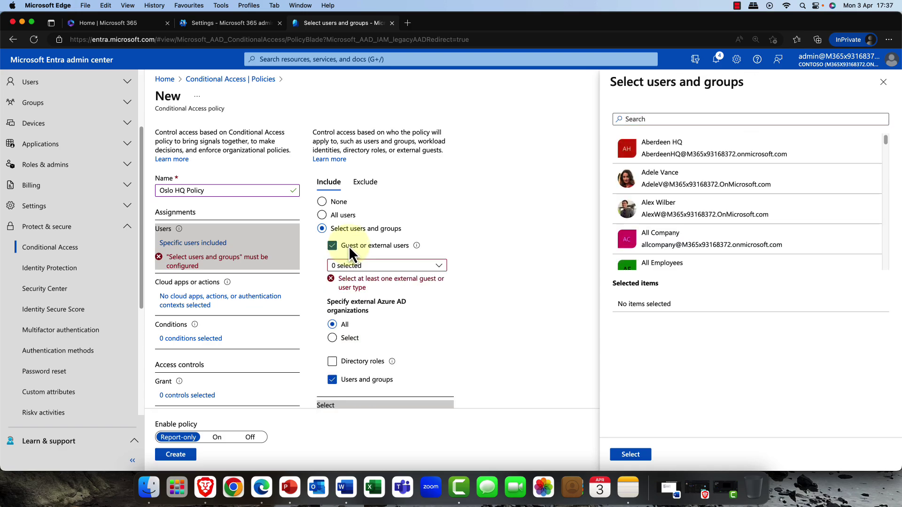
pyautogui.click(349, 246)
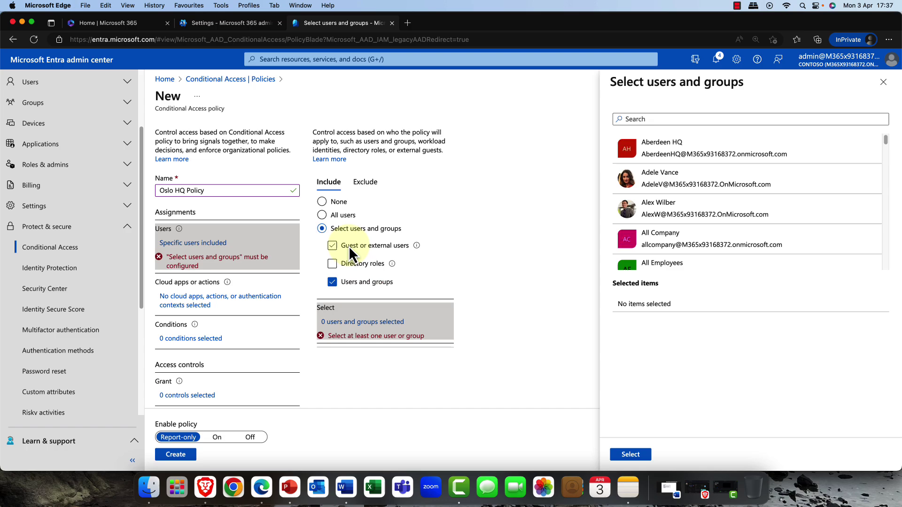
# Search 'oslo' and select the Oslo HQ and Oslo Project Team groups.
pyautogui.click(666, 118)
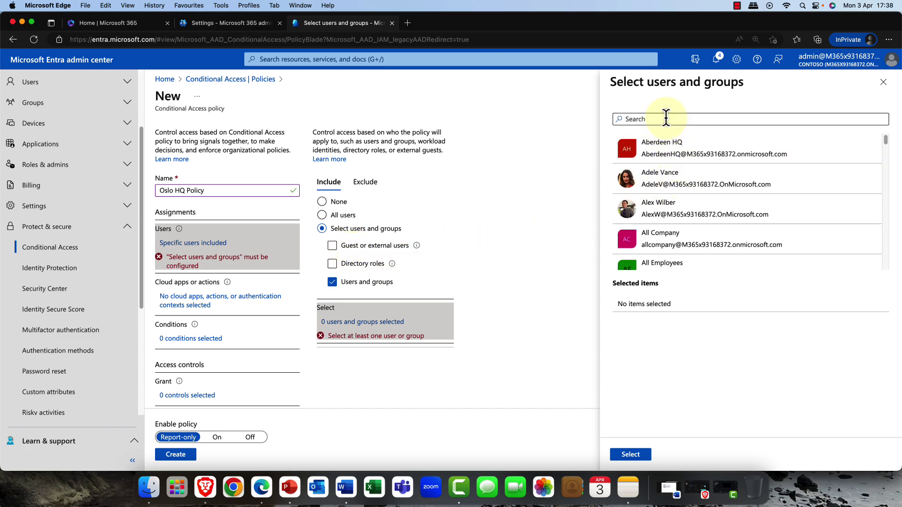
pyautogui.write('oslo')
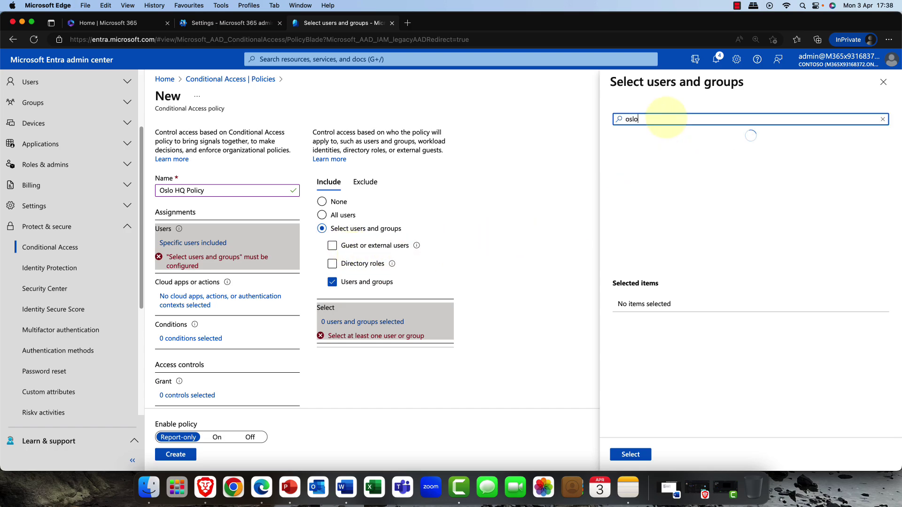
pyautogui.click(648, 155)
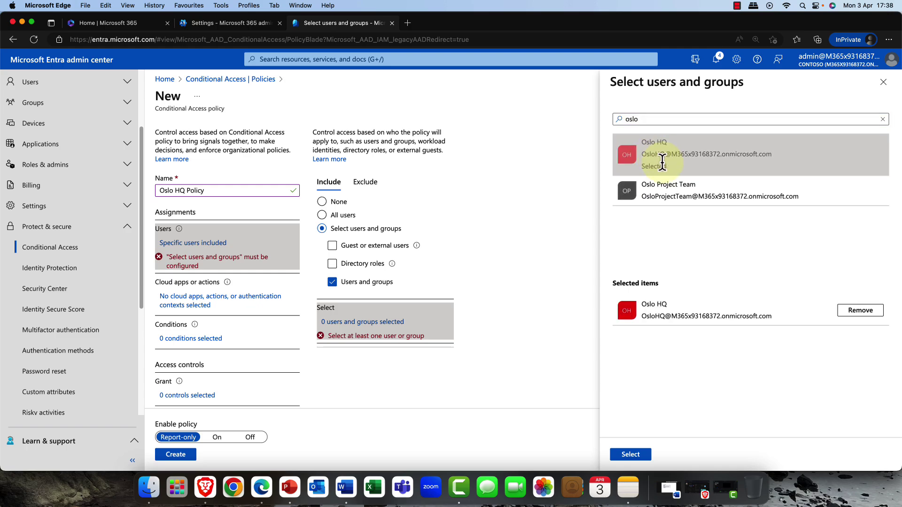
pyautogui.click(673, 188)
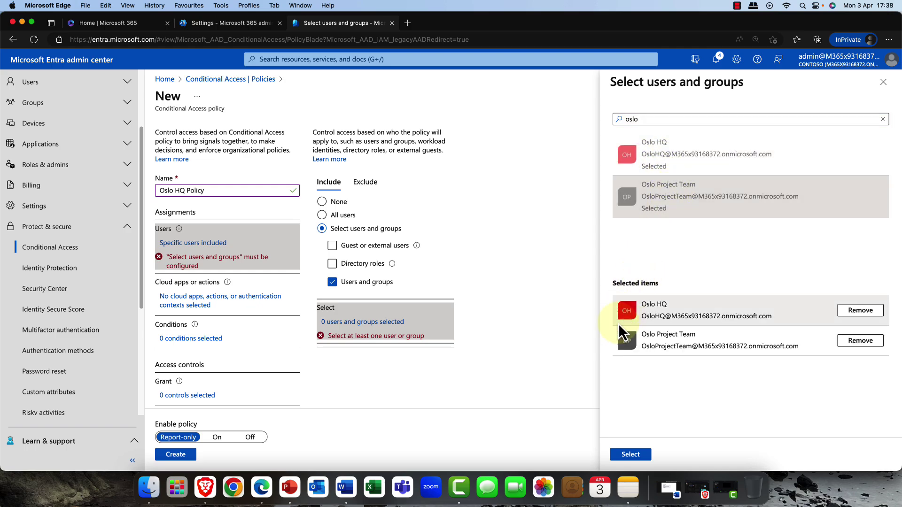
pyautogui.click(632, 455)
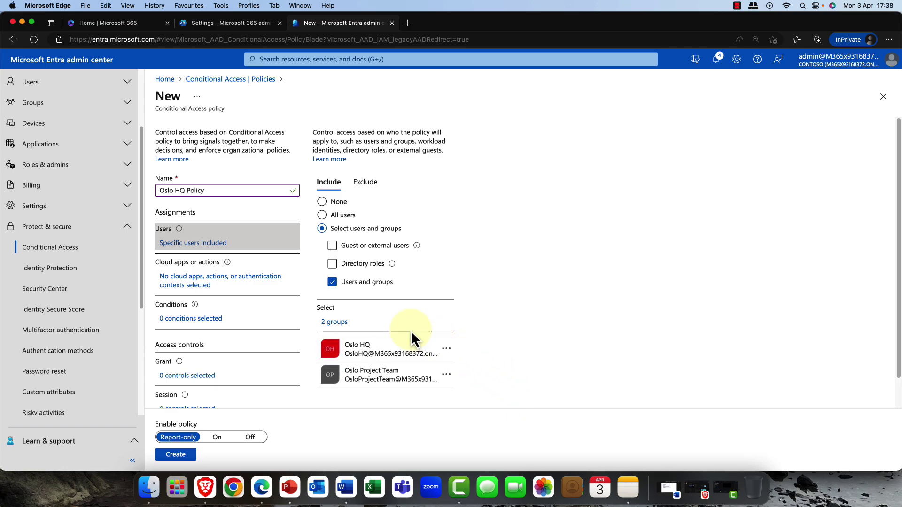
# Target Oslo HQ Policy at All cloud apps, then bring up its Conditions.
pyautogui.click(196, 281)
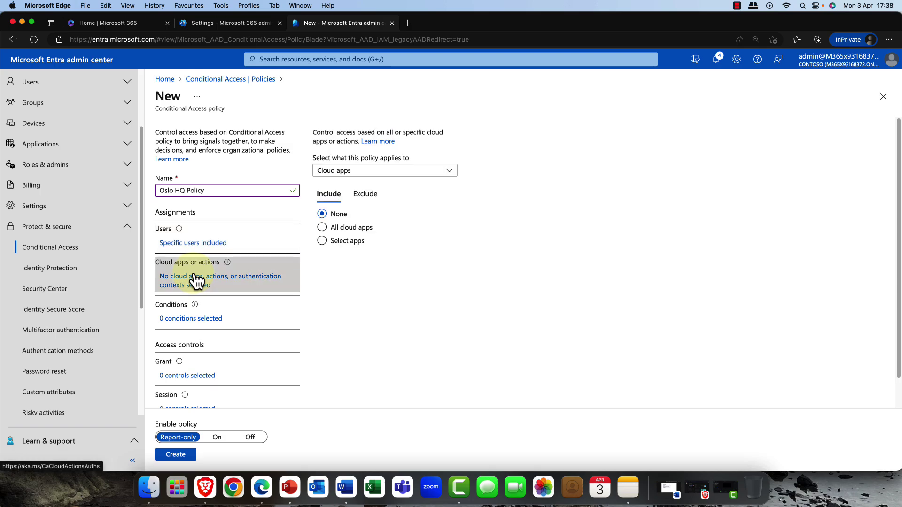
pyautogui.click(352, 241)
pyautogui.click(451, 172)
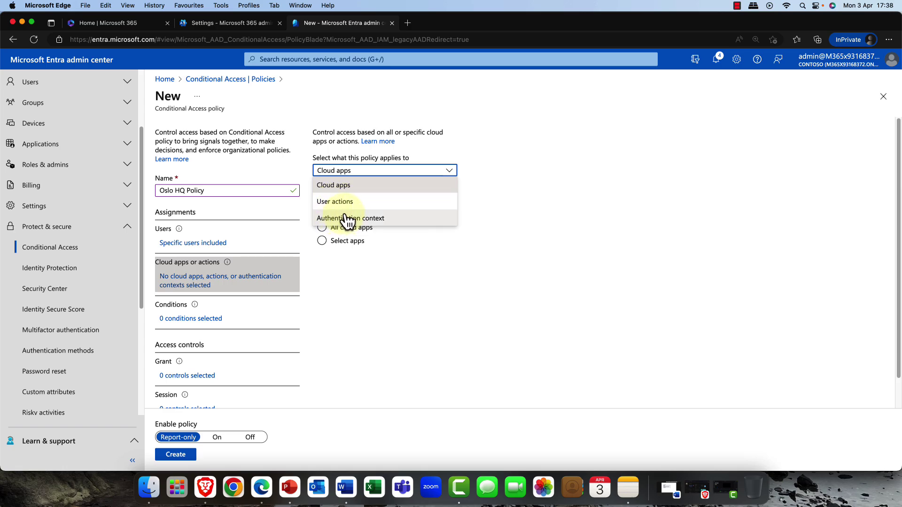
pyautogui.click(362, 191)
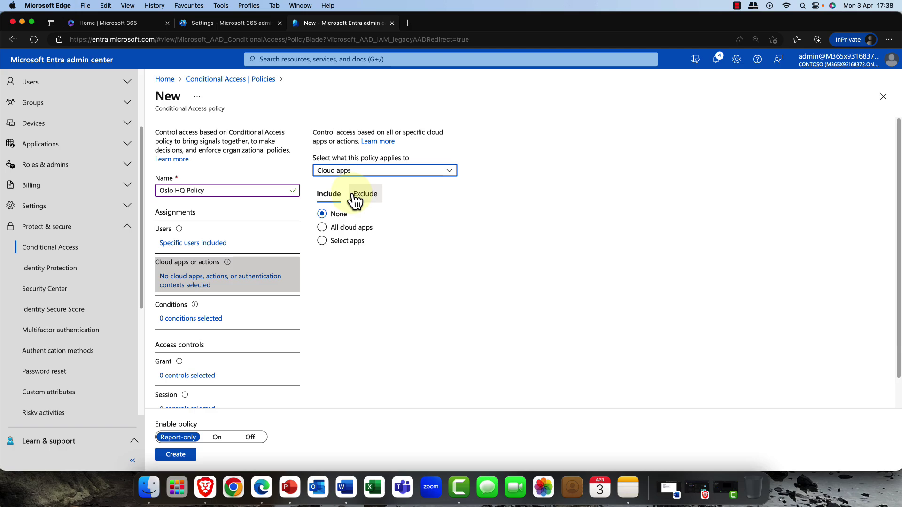
pyautogui.click(335, 234)
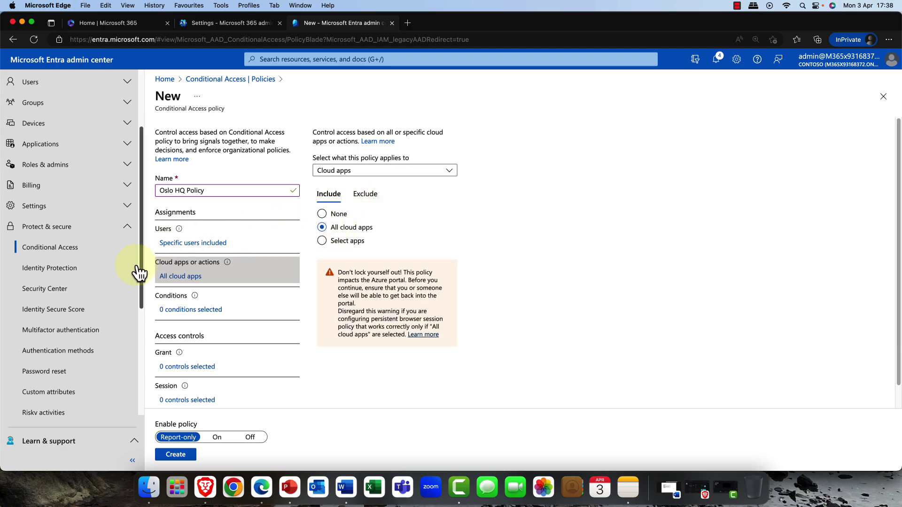
pyautogui.click(192, 308)
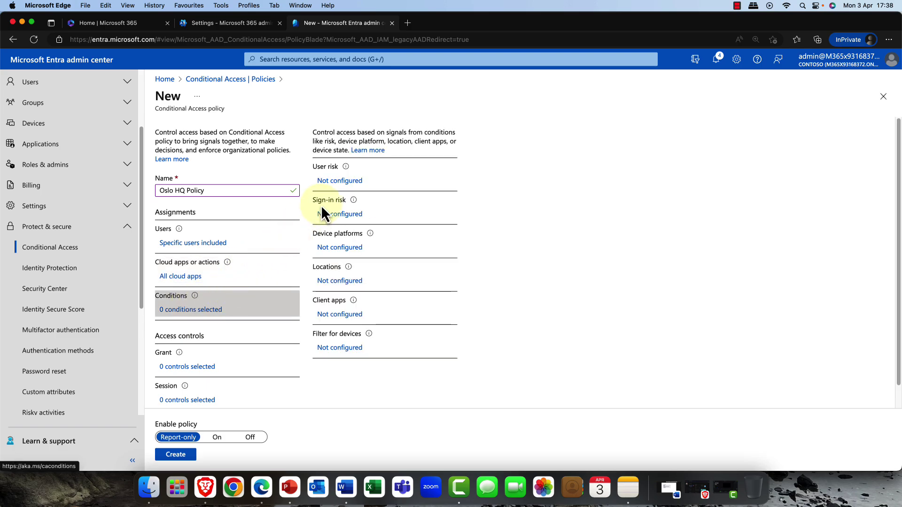
# Turn on the user risk condition with High and Medium levels included.
pyautogui.click(341, 187)
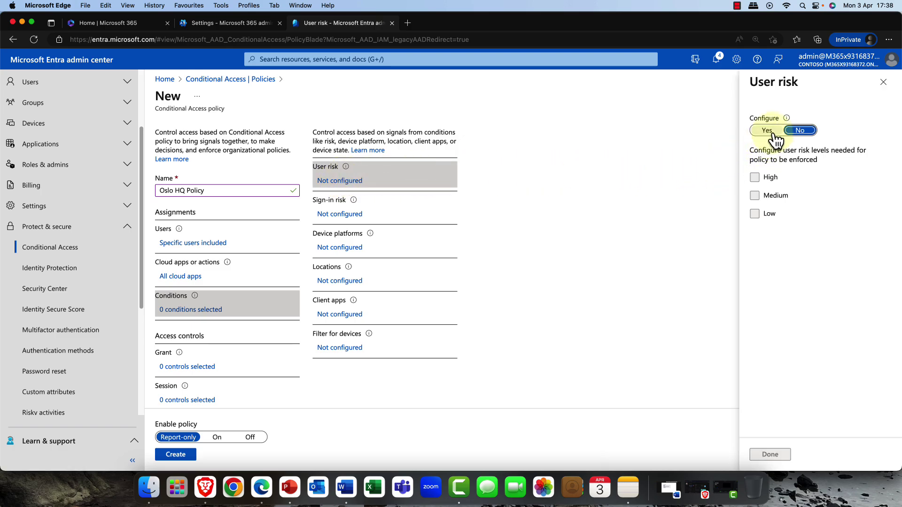
pyautogui.click(768, 131)
pyautogui.click(755, 178)
pyautogui.click(754, 195)
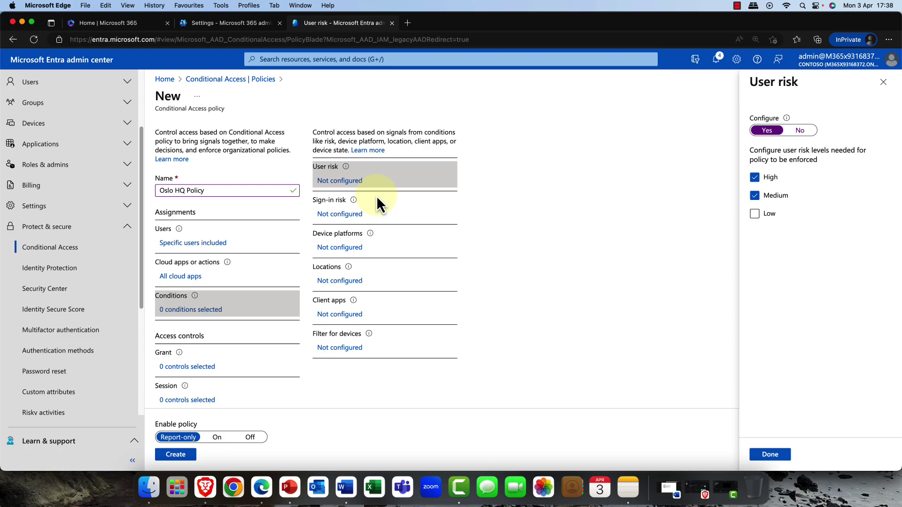
pyautogui.click(675, 494)
pyautogui.click(770, 455)
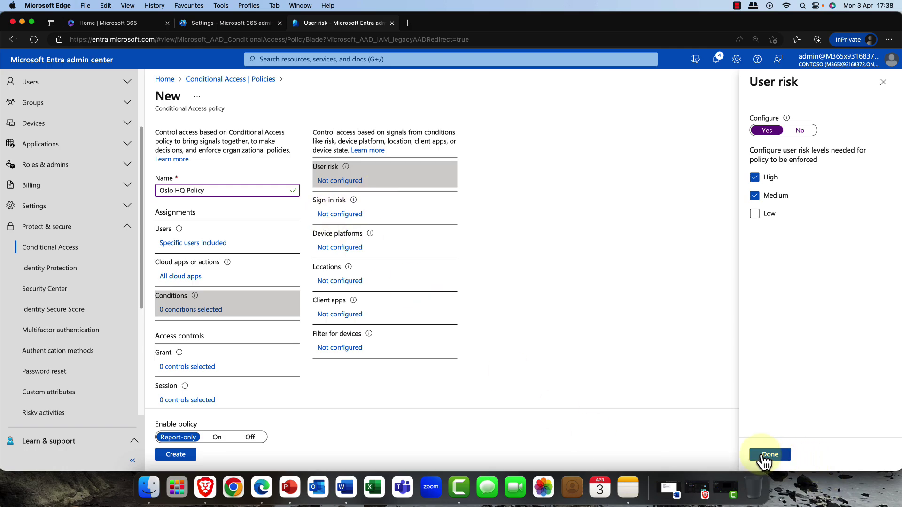
# Turn on the sign-in risk condition and include the High level.
pyautogui.click(336, 249)
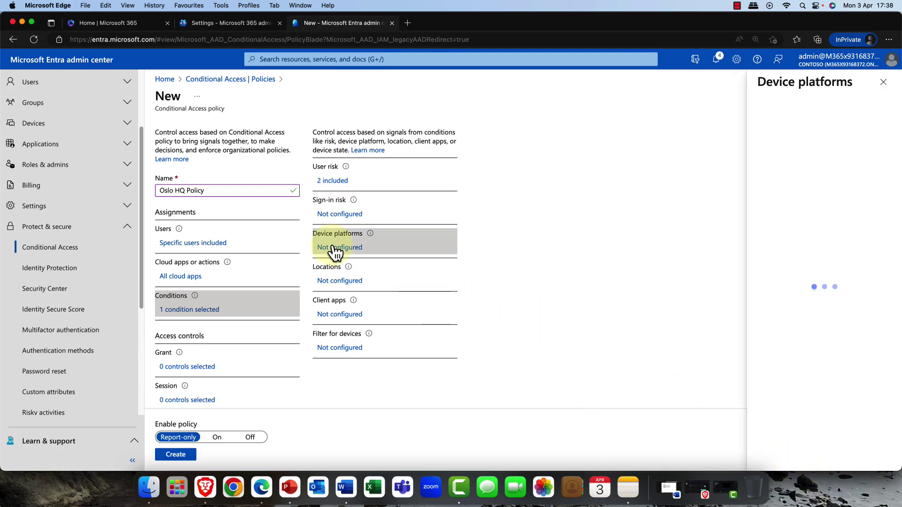
pyautogui.click(340, 214)
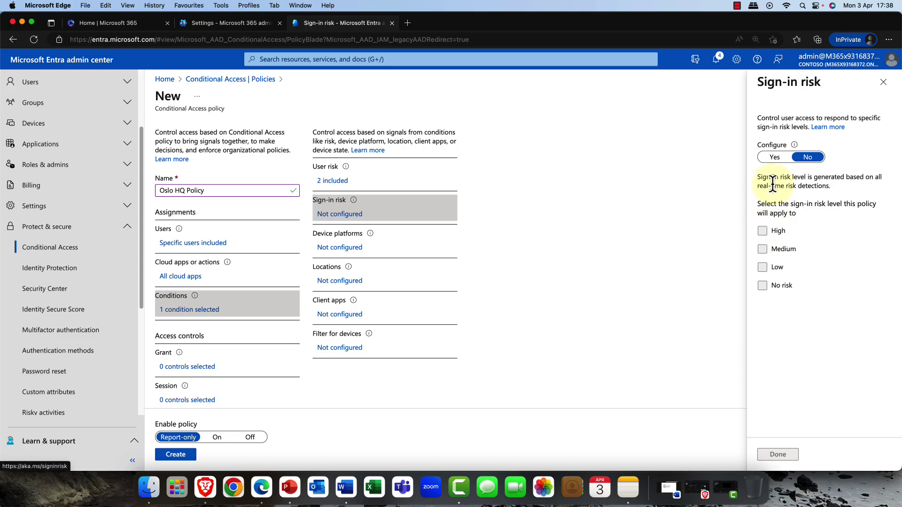
pyautogui.click(777, 161)
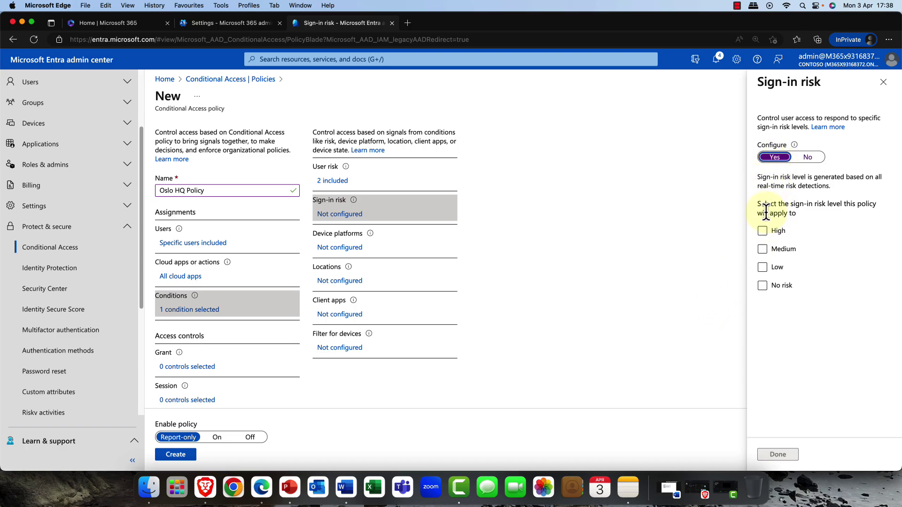
pyautogui.click(763, 231)
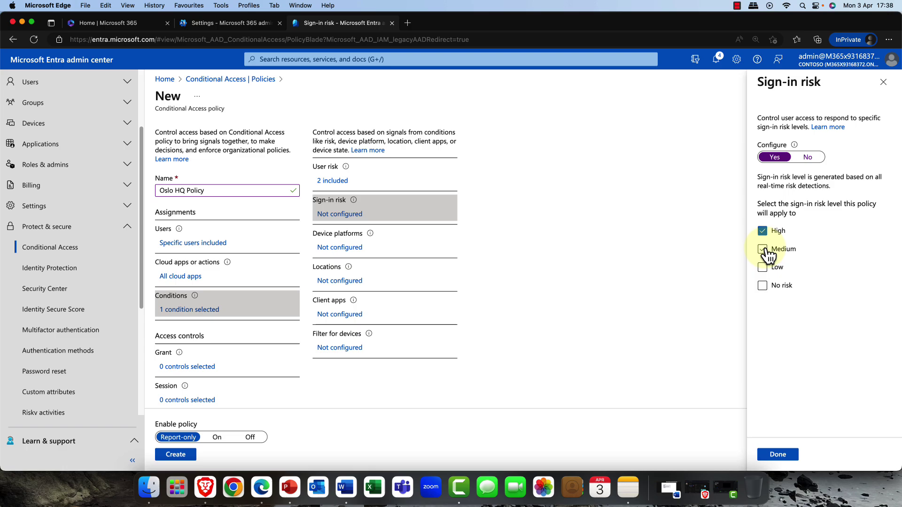
# Save sign-in risk as High and Medium, and set device platforms to Yes with Any device.
pyautogui.click(763, 249)
pyautogui.click(777, 454)
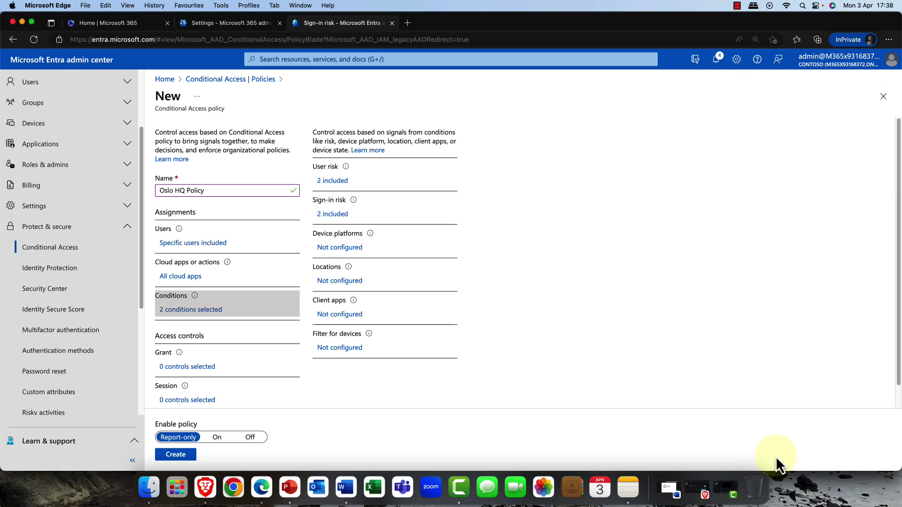
pyautogui.click(341, 248)
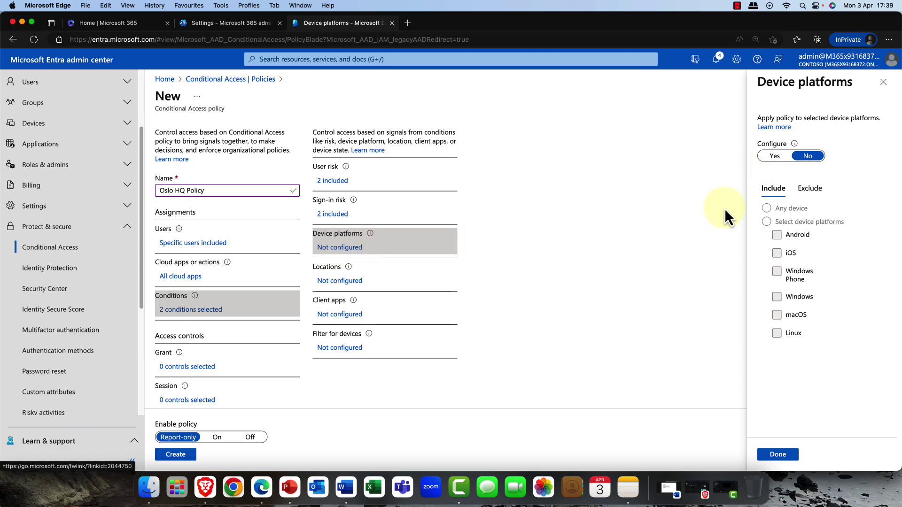
pyautogui.click(775, 156)
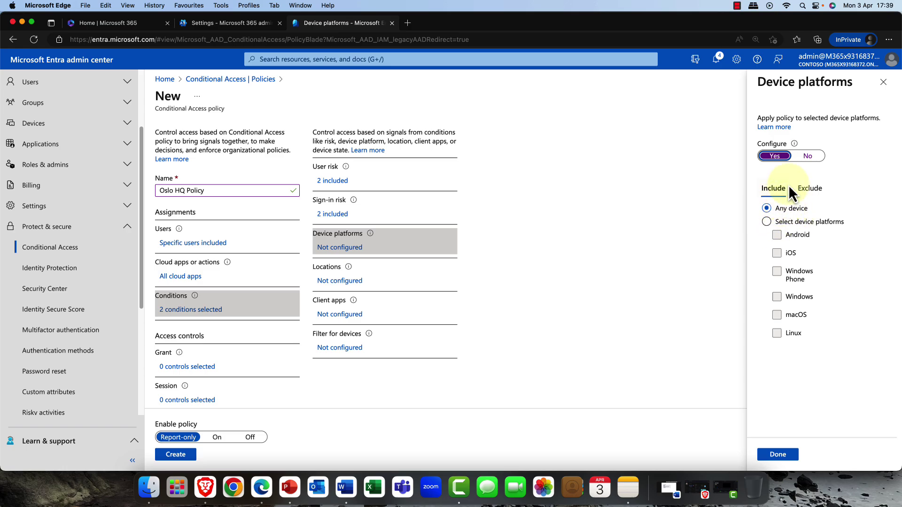
pyautogui.click(814, 157)
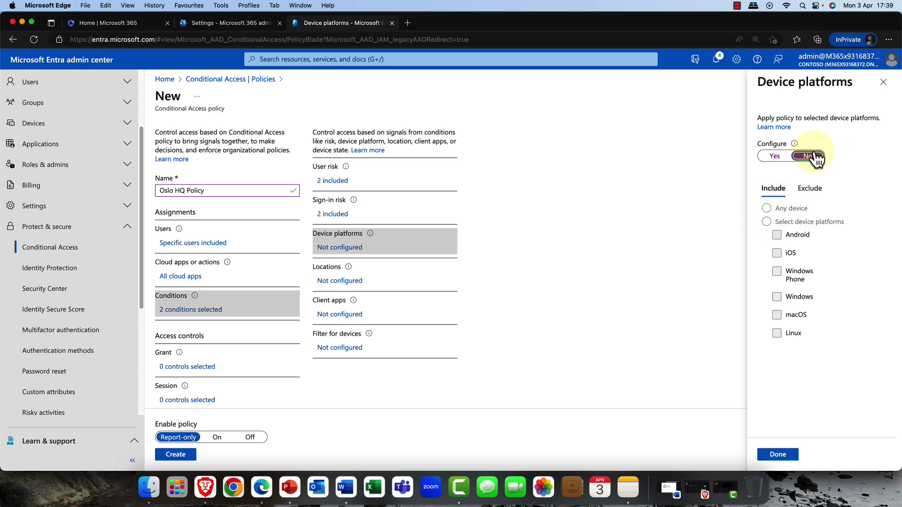
pyautogui.click(780, 155)
pyautogui.click(808, 189)
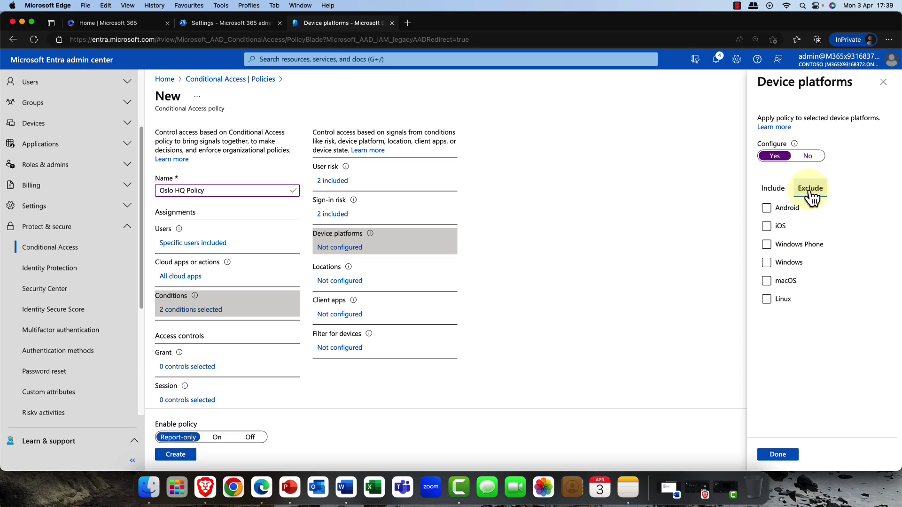
pyautogui.click(784, 189)
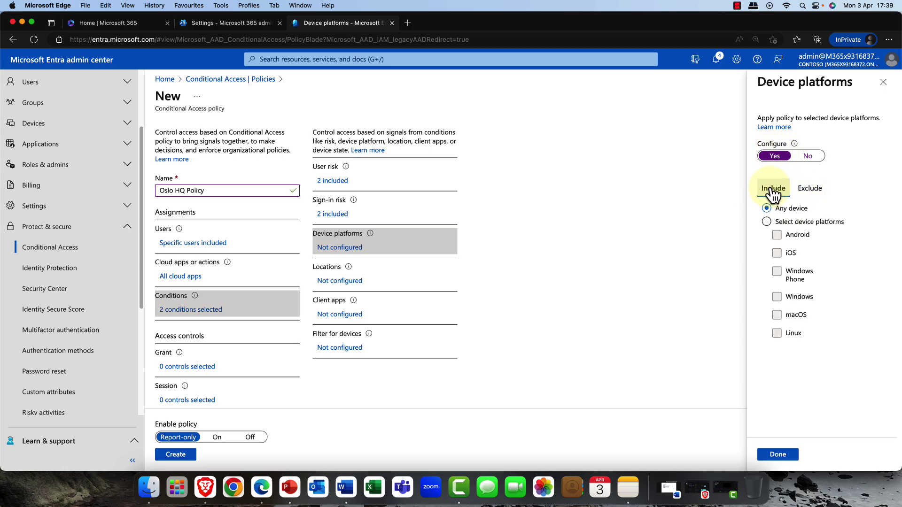
pyautogui.click(341, 281)
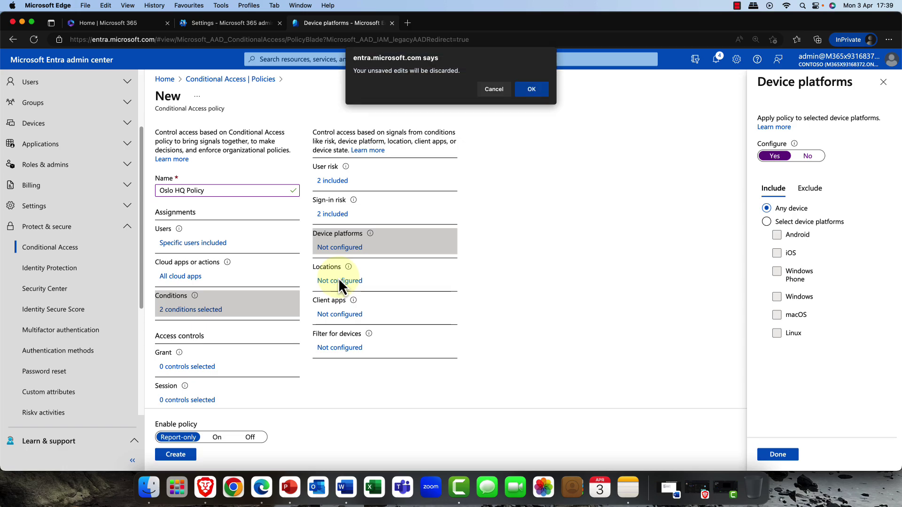
# Save device platforms as Any device, then include the norway and Multifactor authentication trusted IPs locations.
pyautogui.click(494, 89)
pyautogui.click(778, 455)
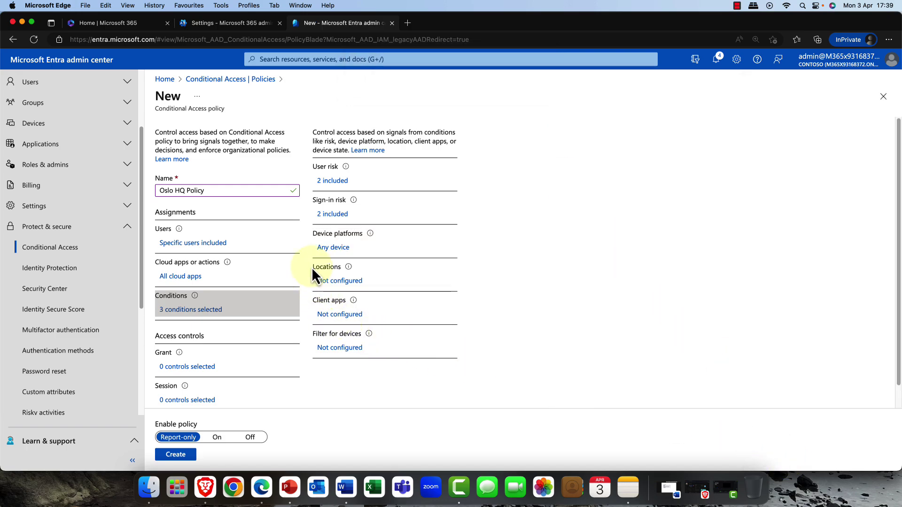
pyautogui.click(341, 281)
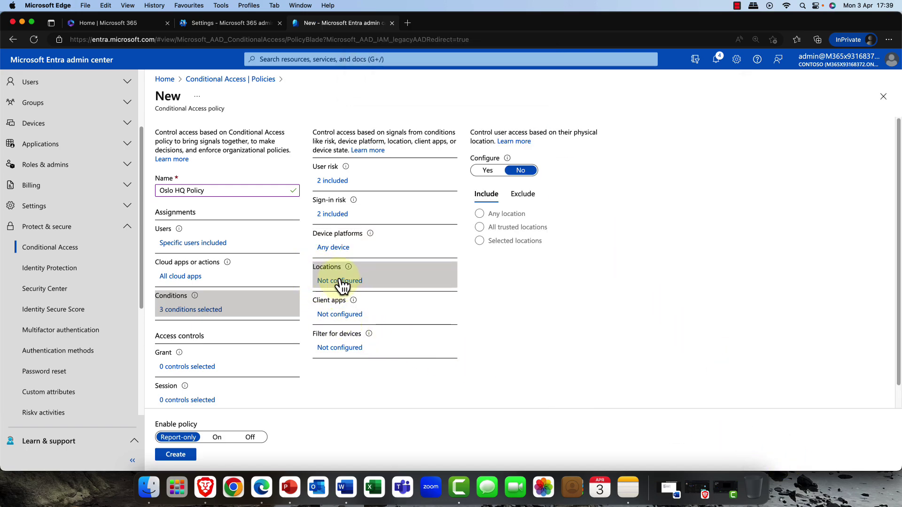
pyautogui.click(484, 170)
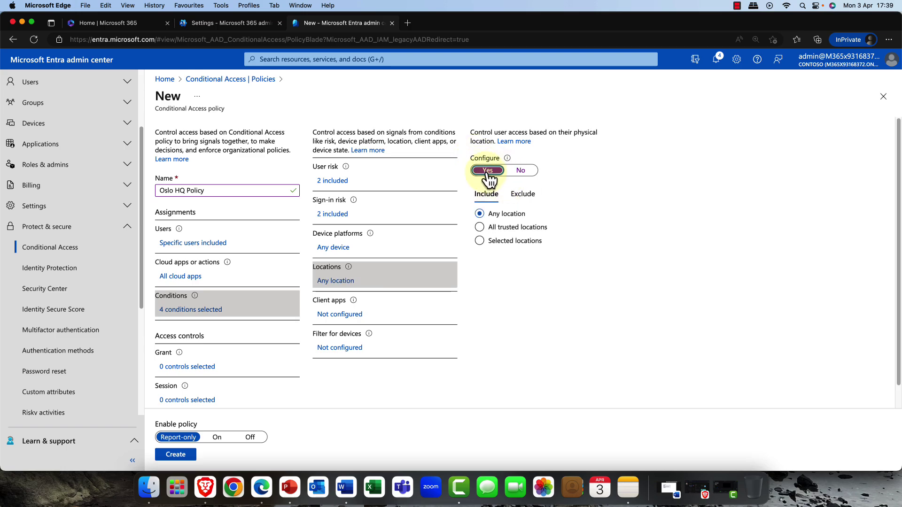
pyautogui.click(494, 227)
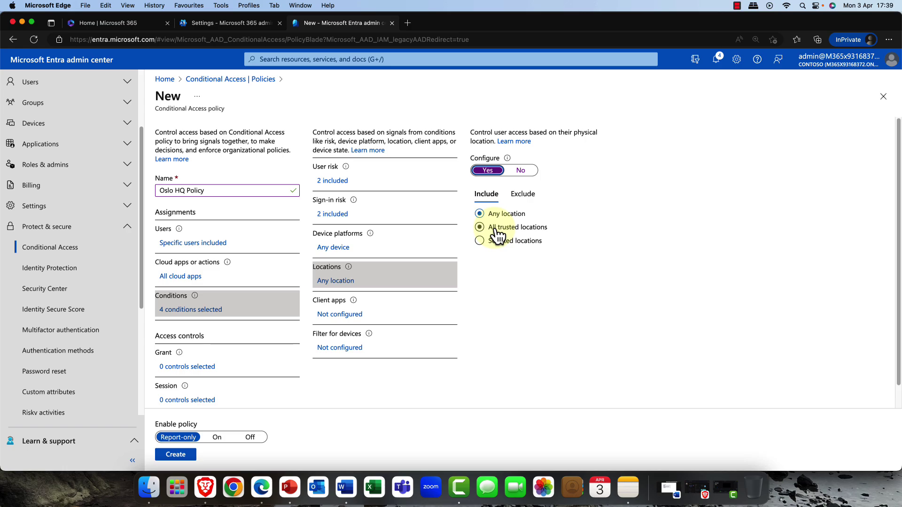
pyautogui.click(496, 230)
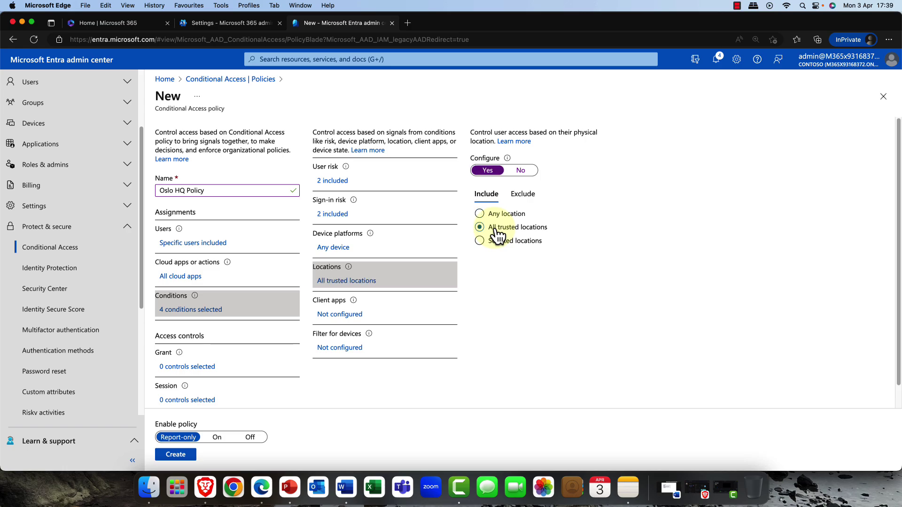
pyautogui.click(497, 245)
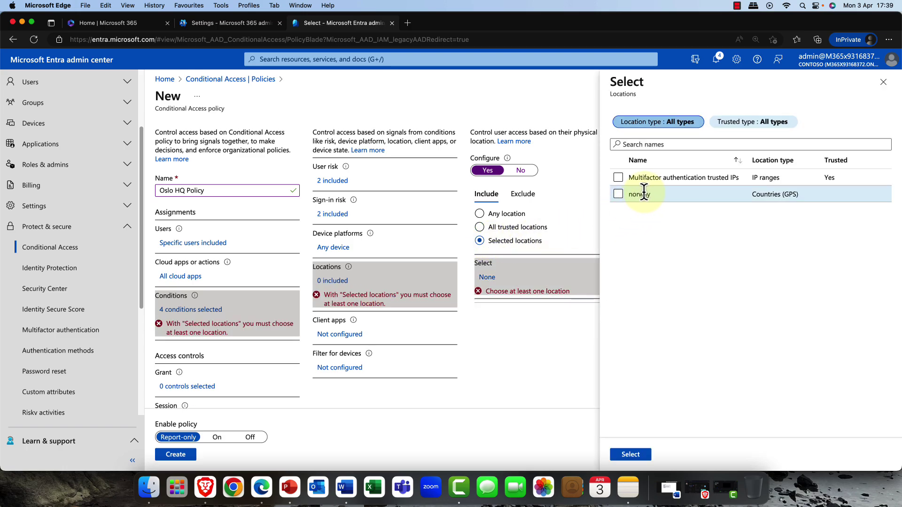
pyautogui.click(617, 194)
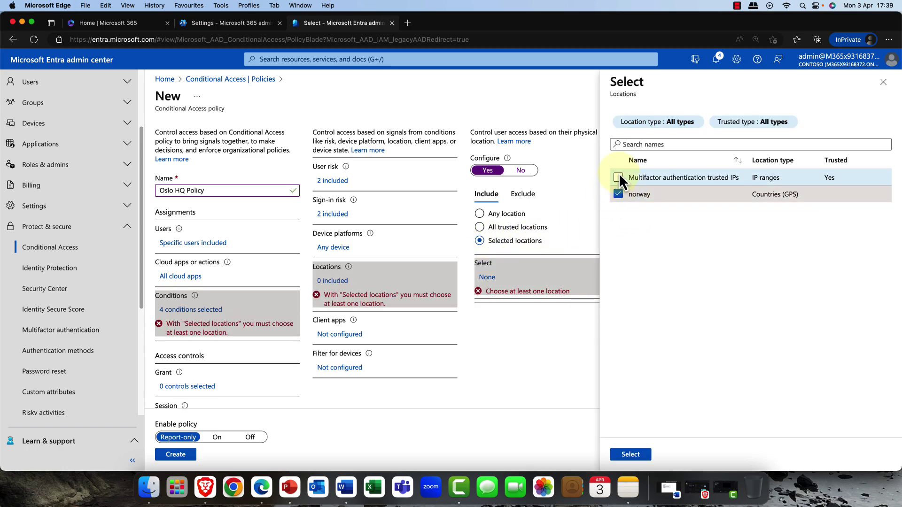
pyautogui.click(618, 177)
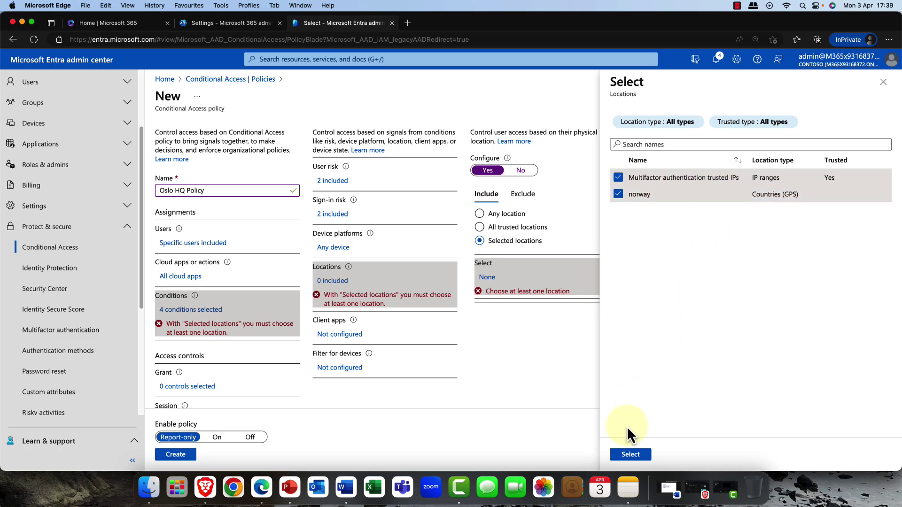
pyautogui.click(633, 455)
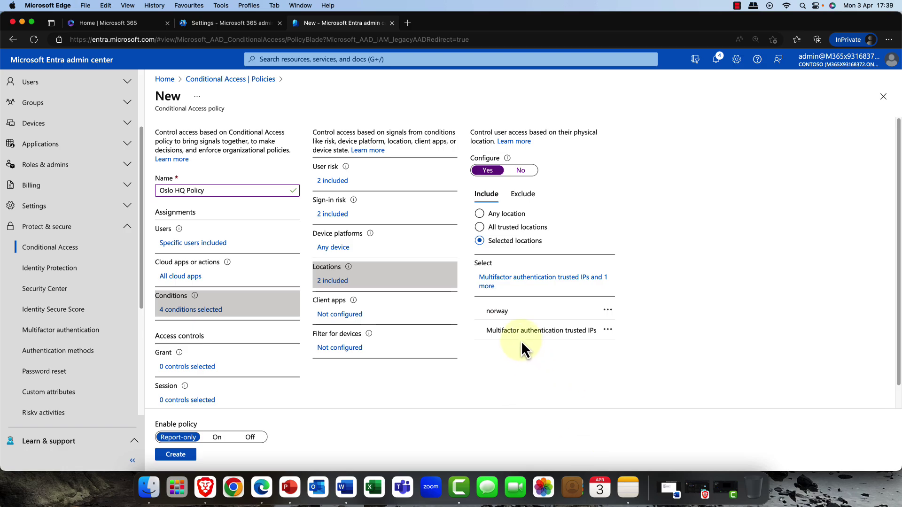
# Set client apps to Browser and Mobile apps and desktop clients, excluding Exchange ActiveSync and Other clients.
pyautogui.click(345, 322)
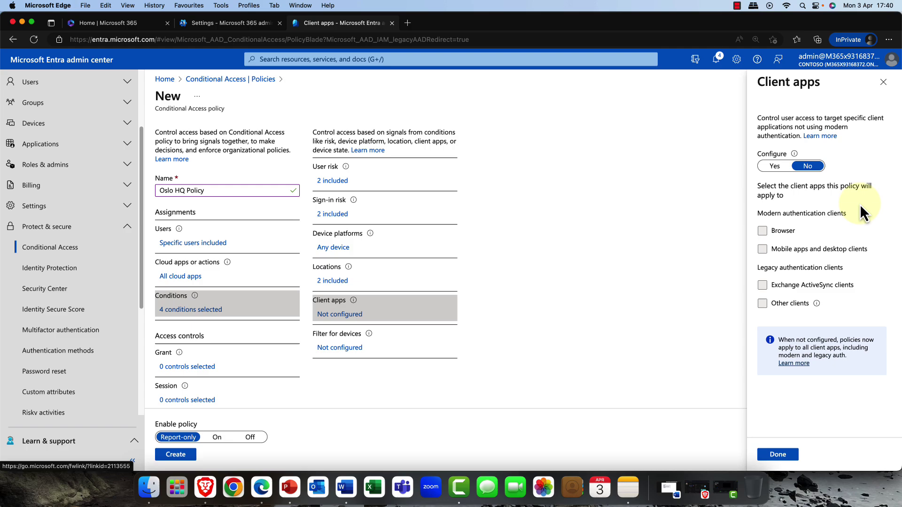
pyautogui.click(775, 167)
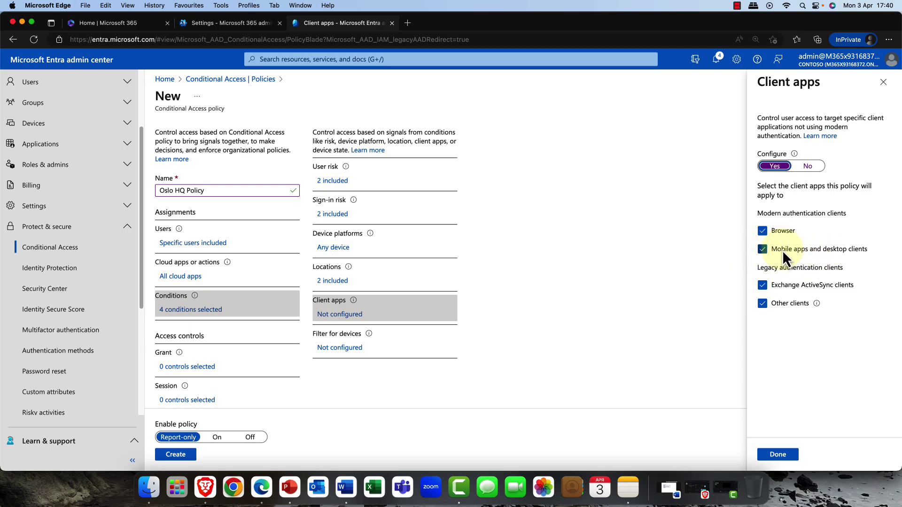
pyautogui.click(762, 285)
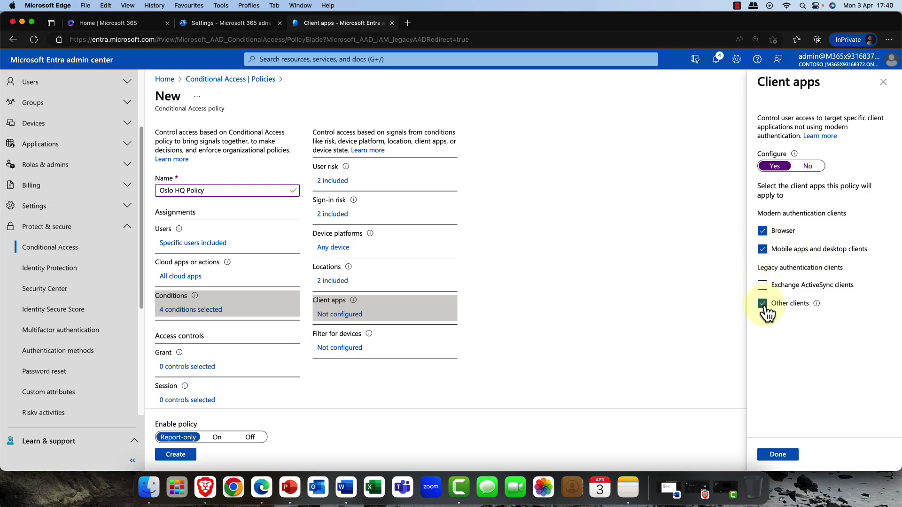
pyautogui.click(763, 306)
pyautogui.click(777, 457)
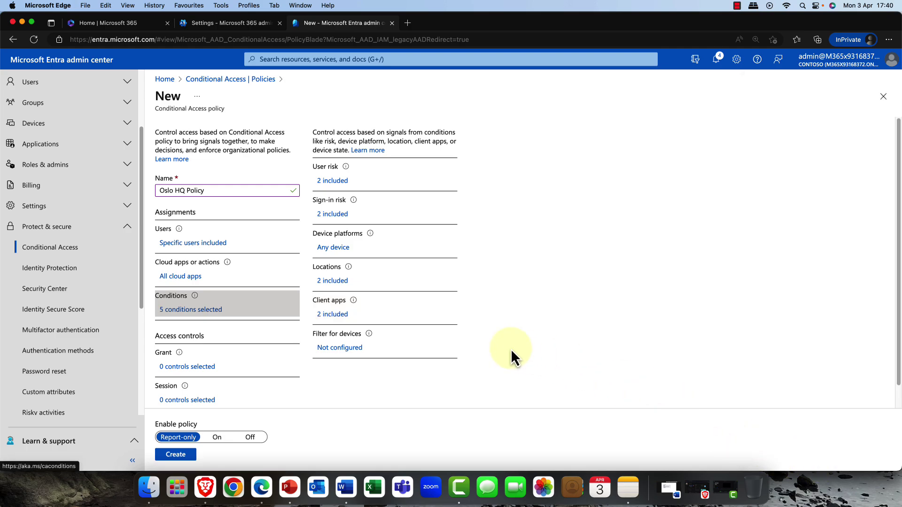
# Turn on the device filter with the rule DeviceOwnership Equals Company and apply it.
pyautogui.click(343, 348)
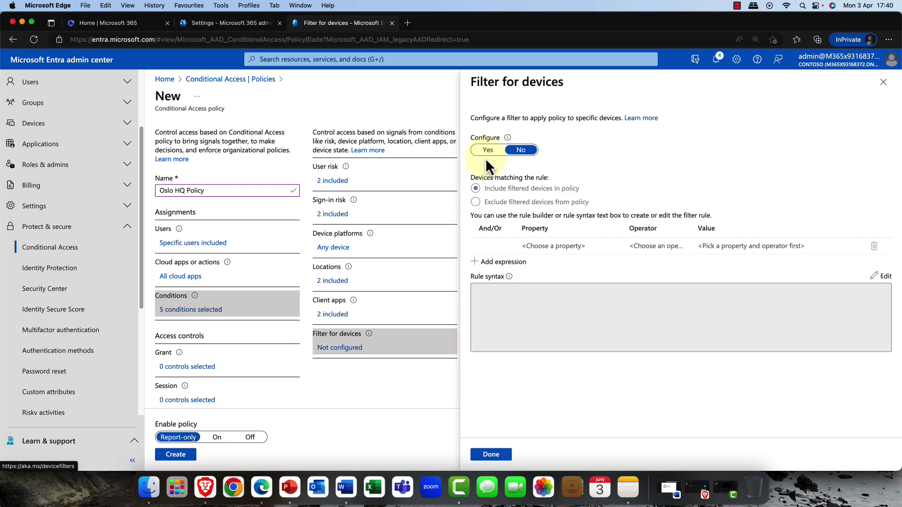
pyautogui.click(486, 153)
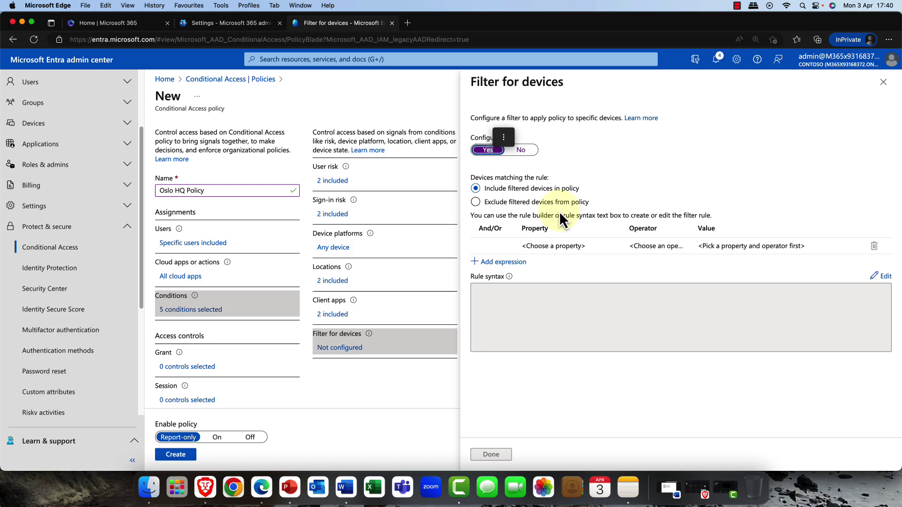
pyautogui.click(583, 244)
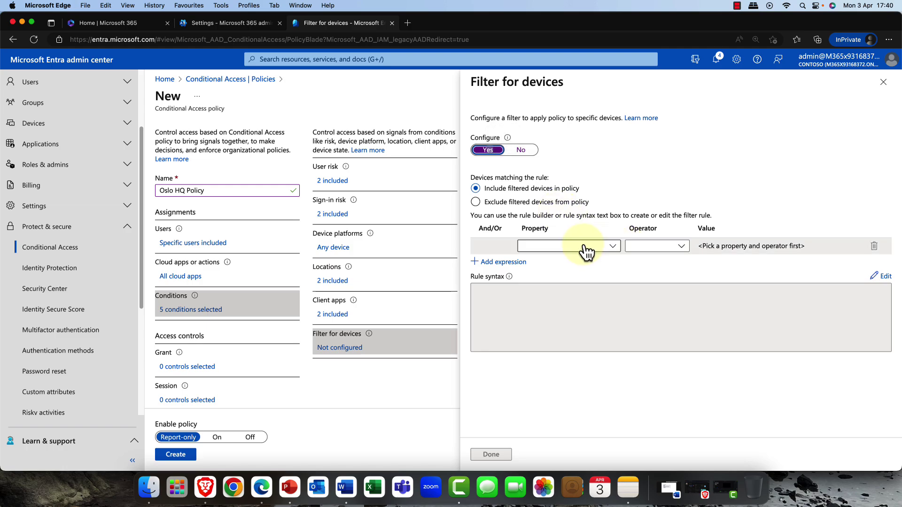
pyautogui.click(613, 246)
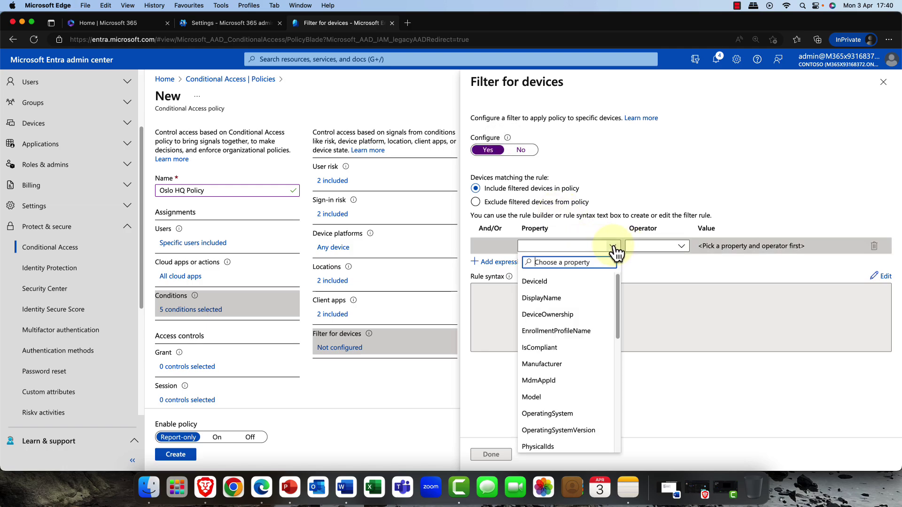
pyautogui.click(561, 315)
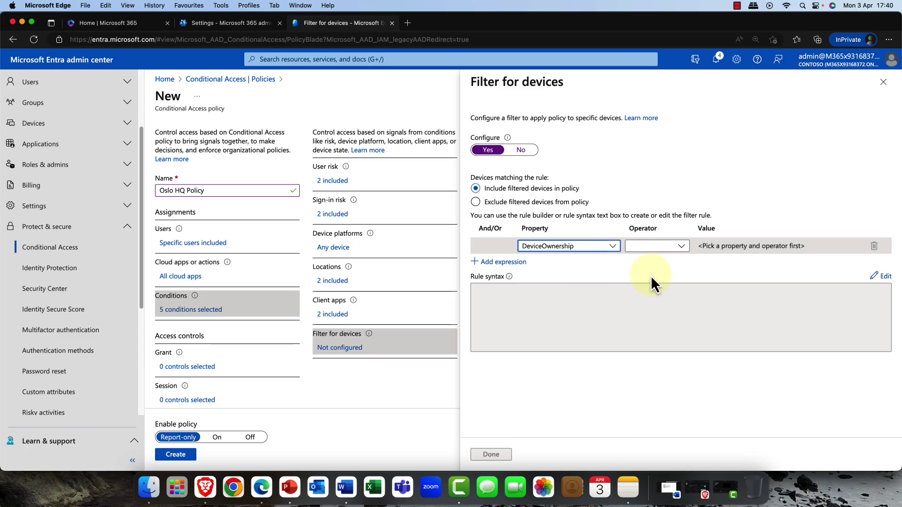
pyautogui.click(667, 246)
pyautogui.click(662, 262)
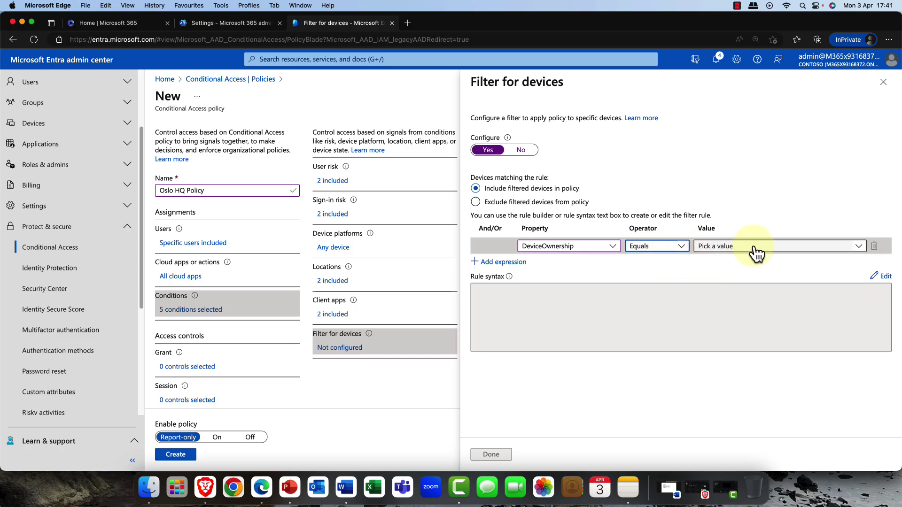
pyautogui.click(748, 249)
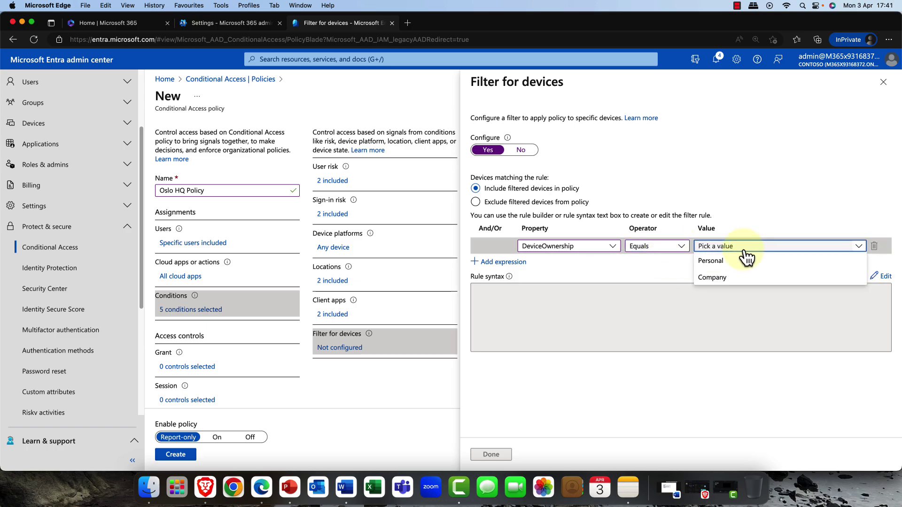
pyautogui.click(726, 277)
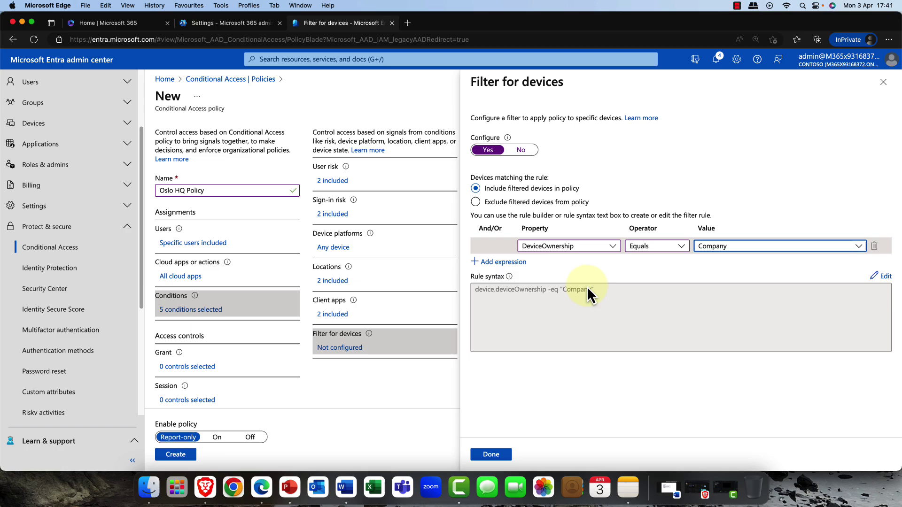
pyautogui.click(491, 455)
pyautogui.click(490, 454)
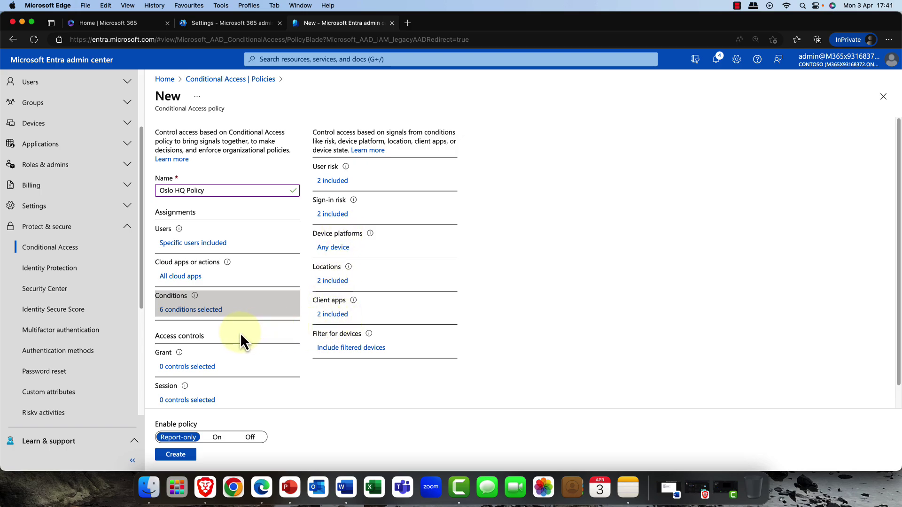
# Choose Grant access requiring the Oslo HQ AS01 authentication strength instead of multifactor authentication.
pyautogui.click(204, 371)
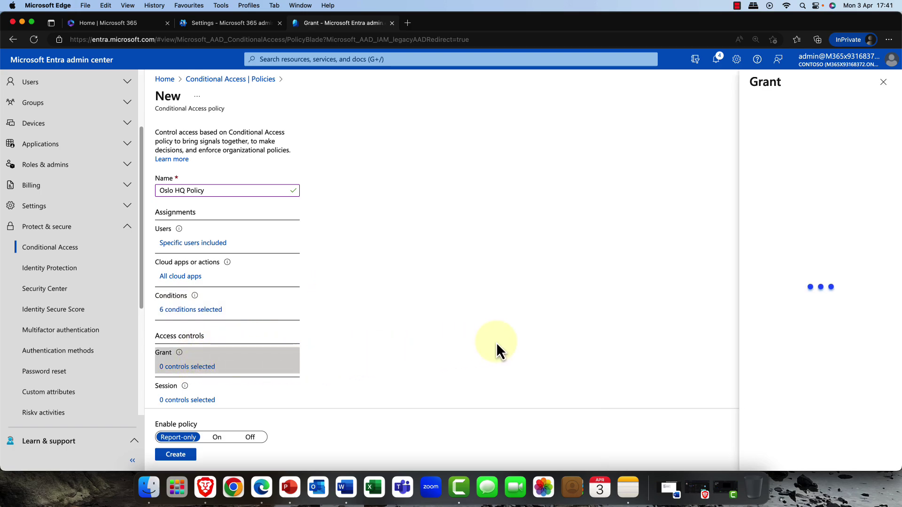
pyautogui.click(776, 149)
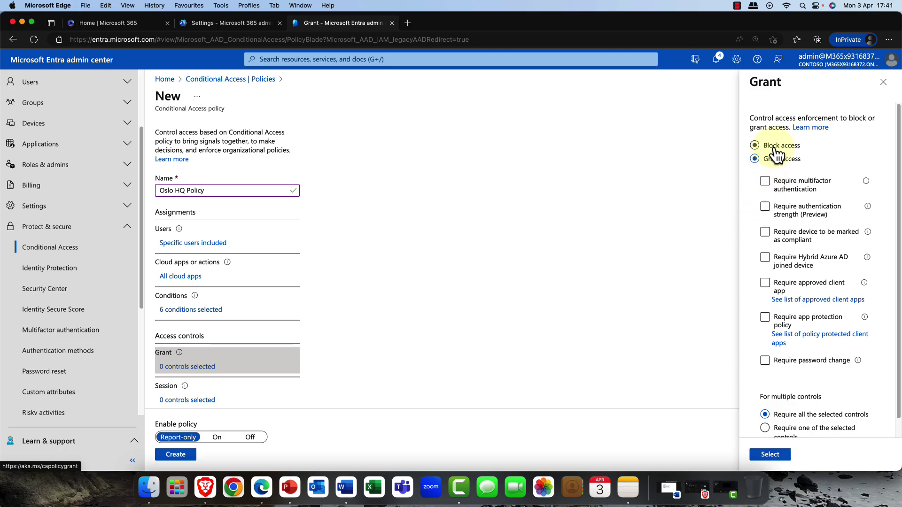
pyautogui.click(765, 181)
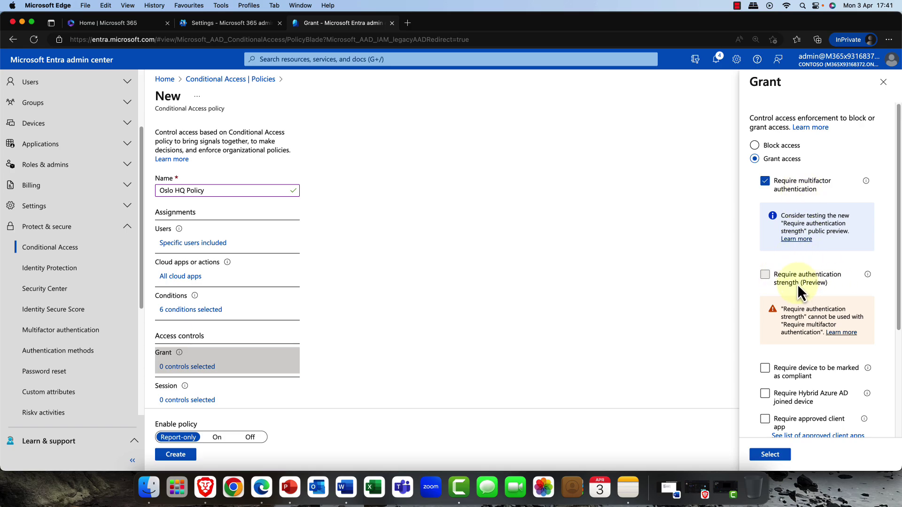
pyautogui.doubleClick(767, 275)
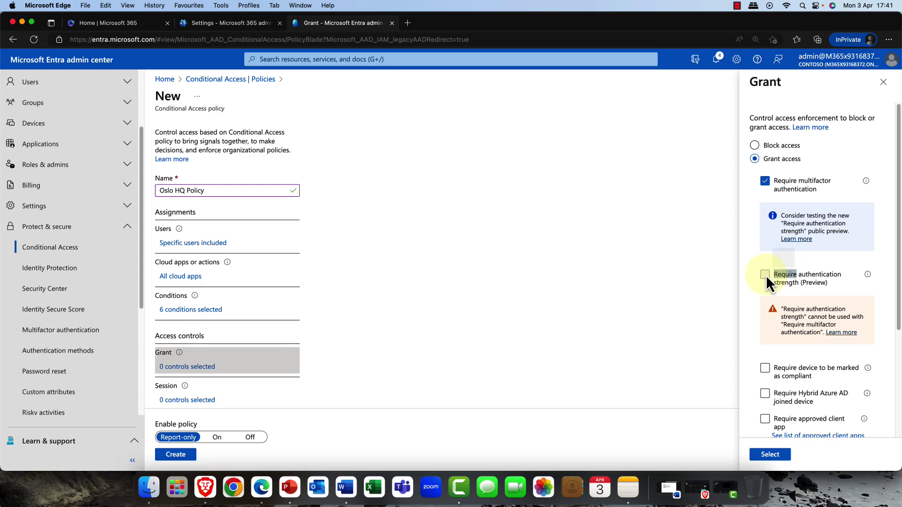
pyautogui.click(766, 183)
pyautogui.click(766, 182)
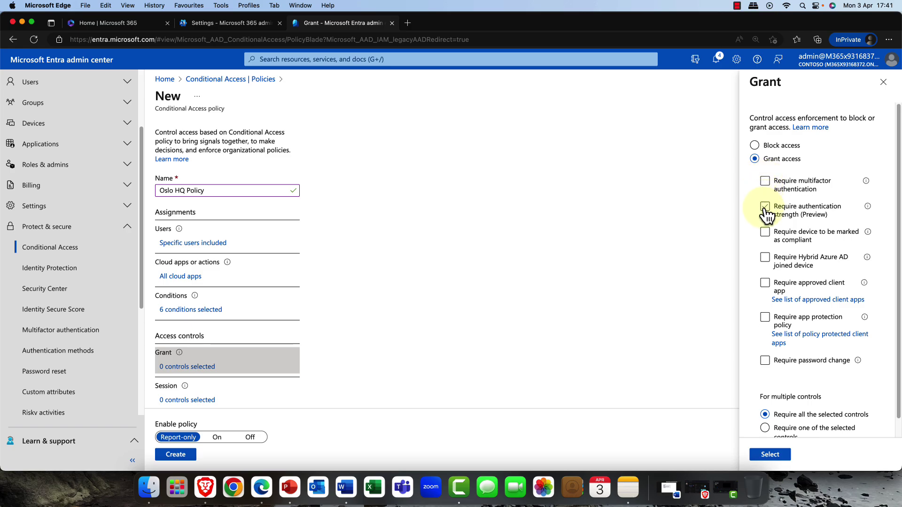
pyautogui.click(765, 207)
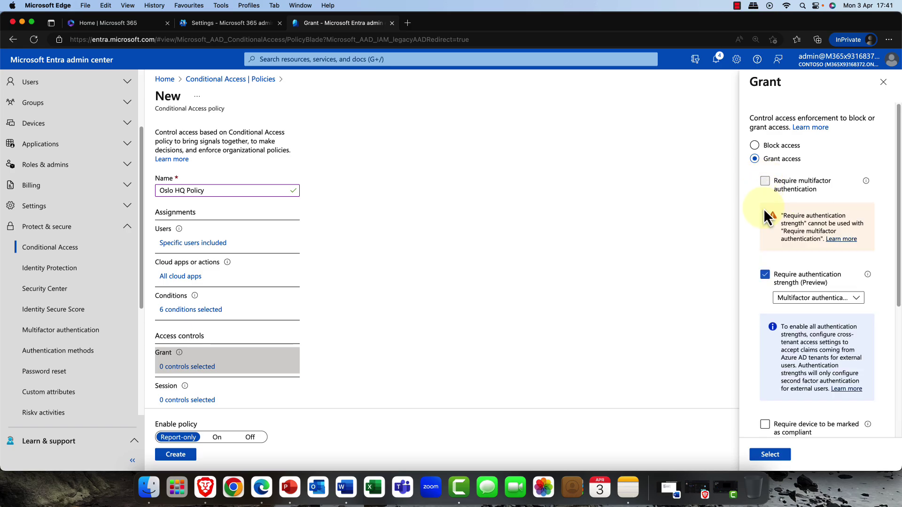
pyautogui.click(859, 301)
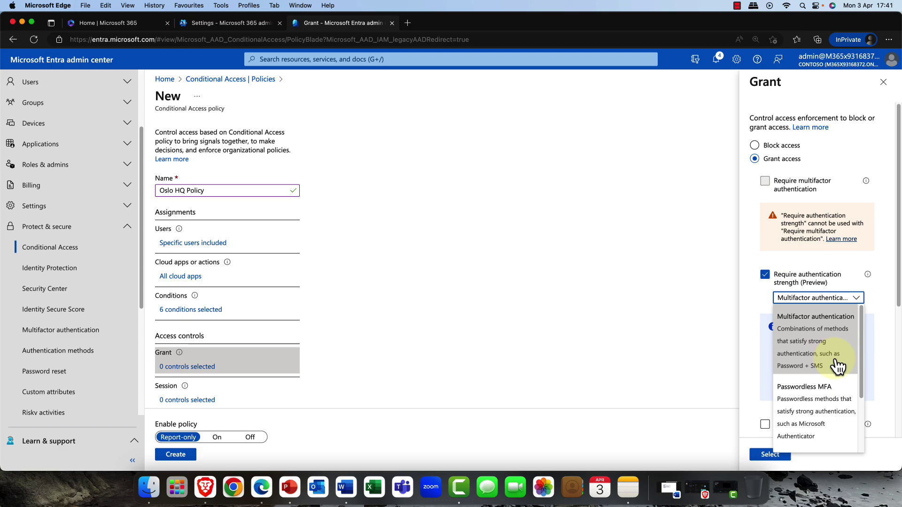
pyautogui.scroll(-3, 836, 365)
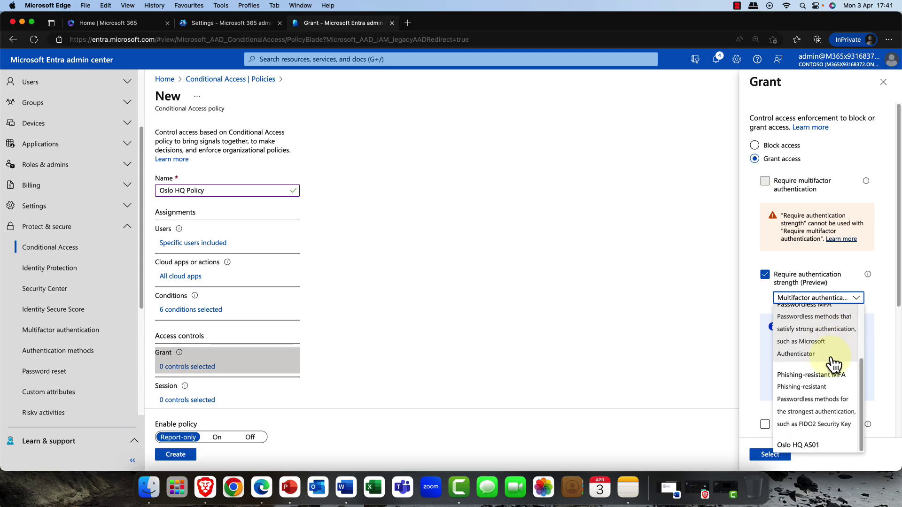
pyautogui.click(811, 445)
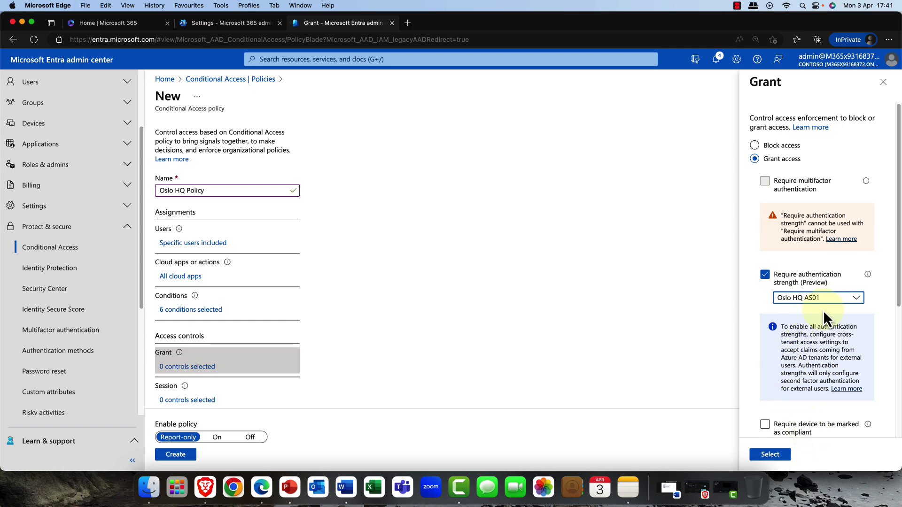
# Try the compliant device, approved app, password change and app protection grant controls, clearing most.
pyautogui.scroll(-3, 844, 403)
pyautogui.scroll(-3, 844, 403)
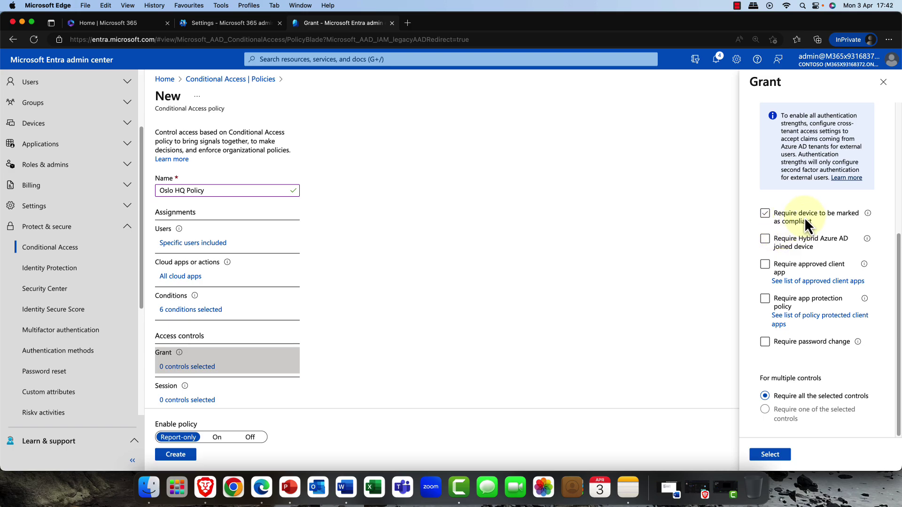
pyautogui.click(775, 219)
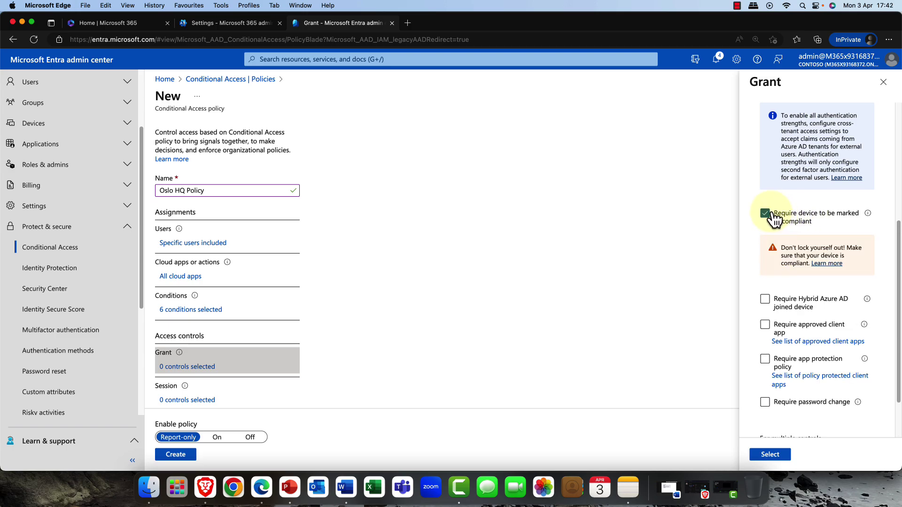
pyautogui.click(774, 219)
pyautogui.click(799, 272)
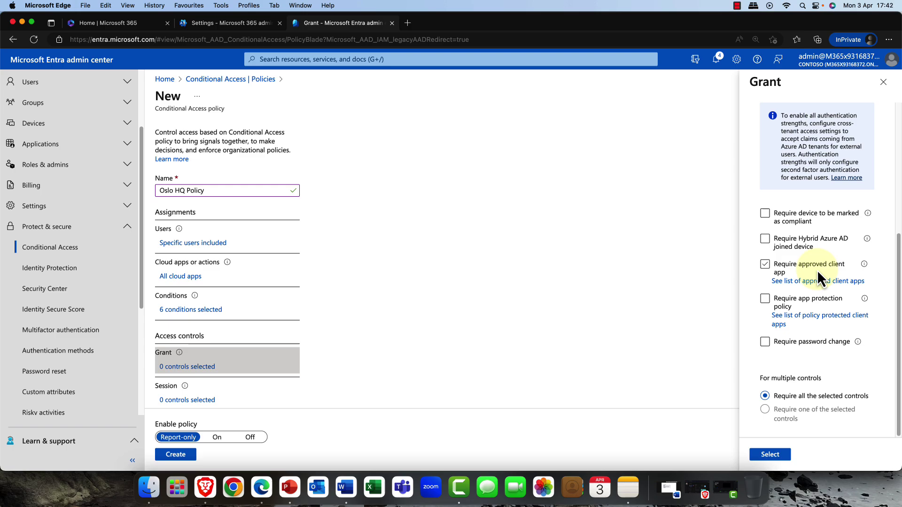
pyautogui.click(777, 275)
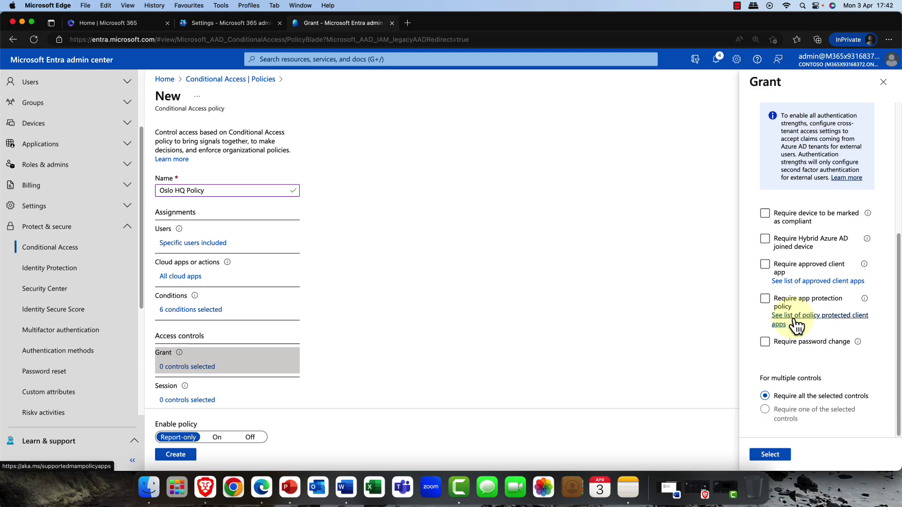
pyautogui.click(798, 343)
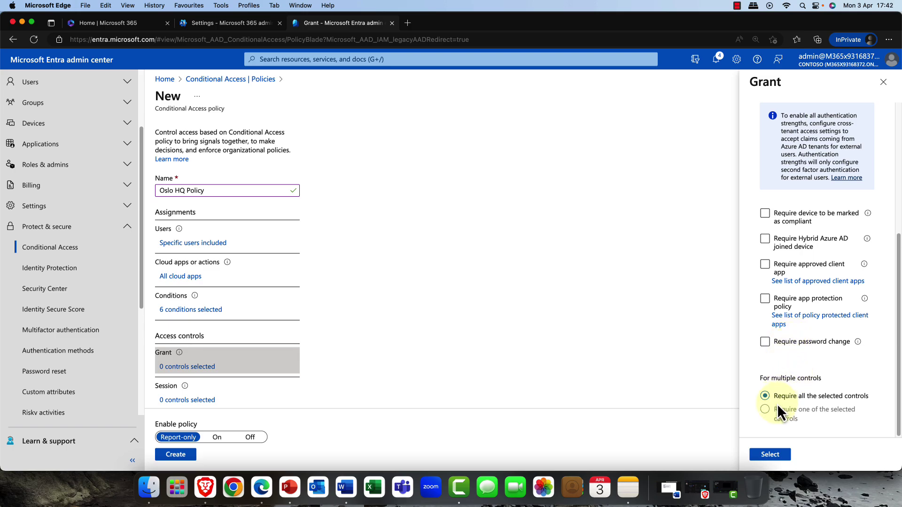
pyautogui.click(780, 299)
pyautogui.click(775, 295)
pyautogui.scroll(5, 765, 413)
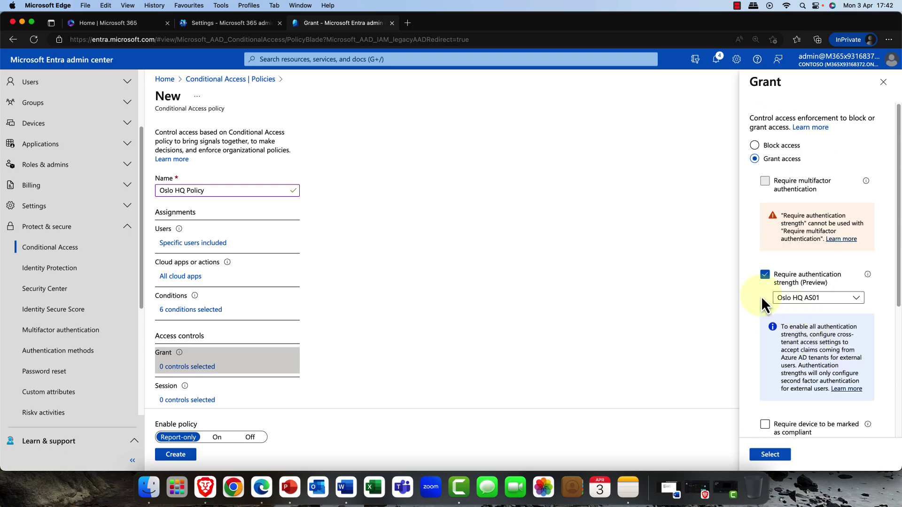
pyautogui.click(770, 455)
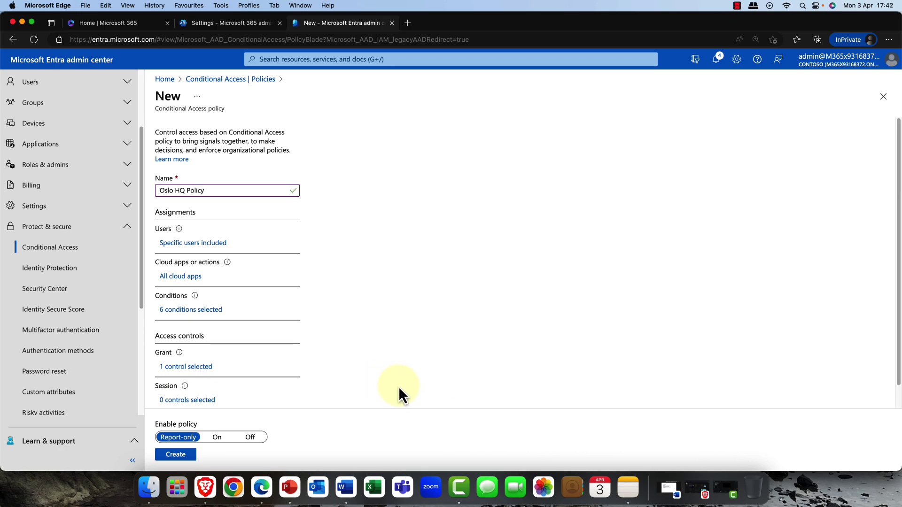
pyautogui.scroll(-1, 190, 366)
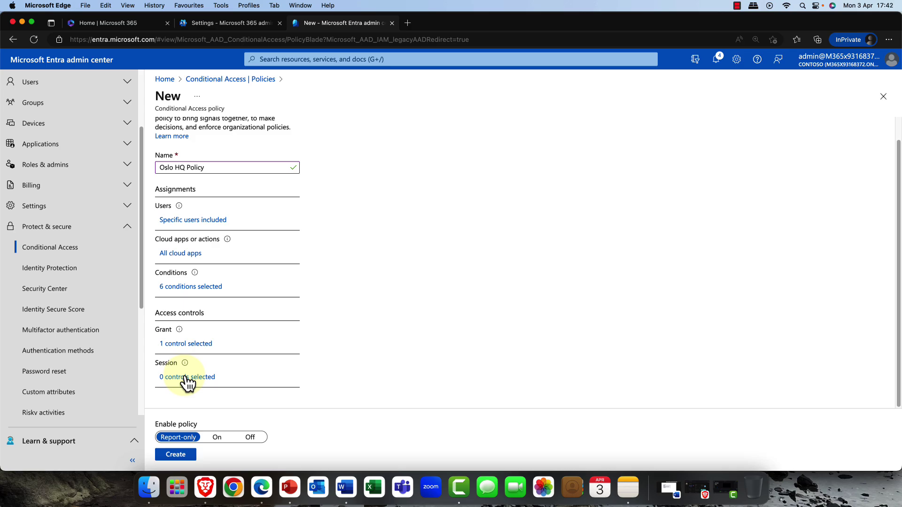
pyautogui.click(187, 377)
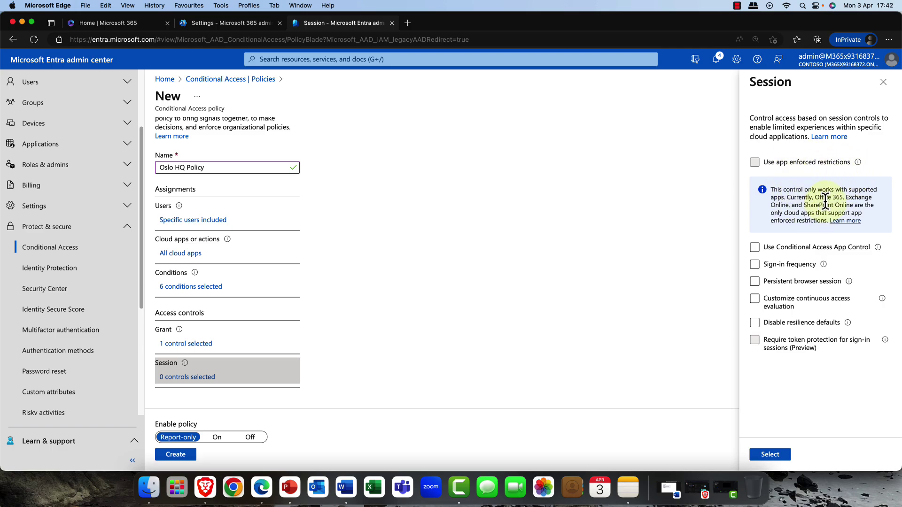
pyautogui.click(754, 247)
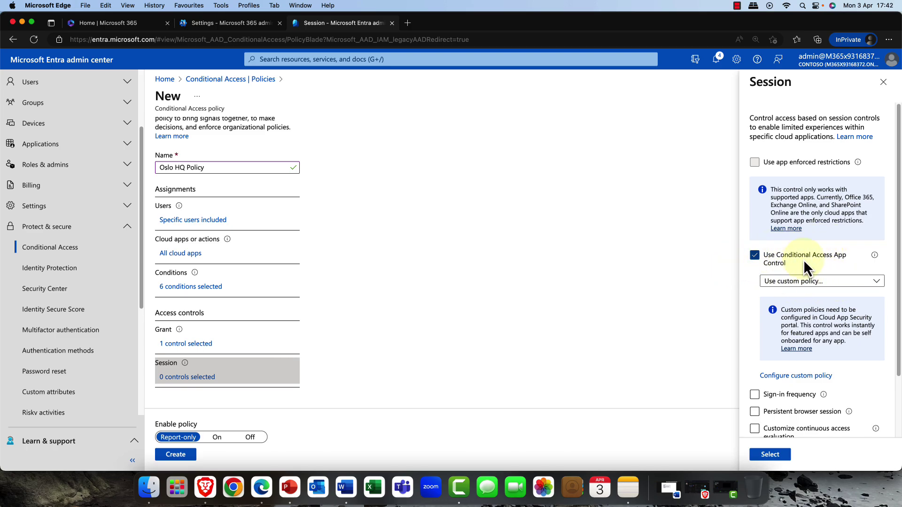
pyautogui.click(851, 282)
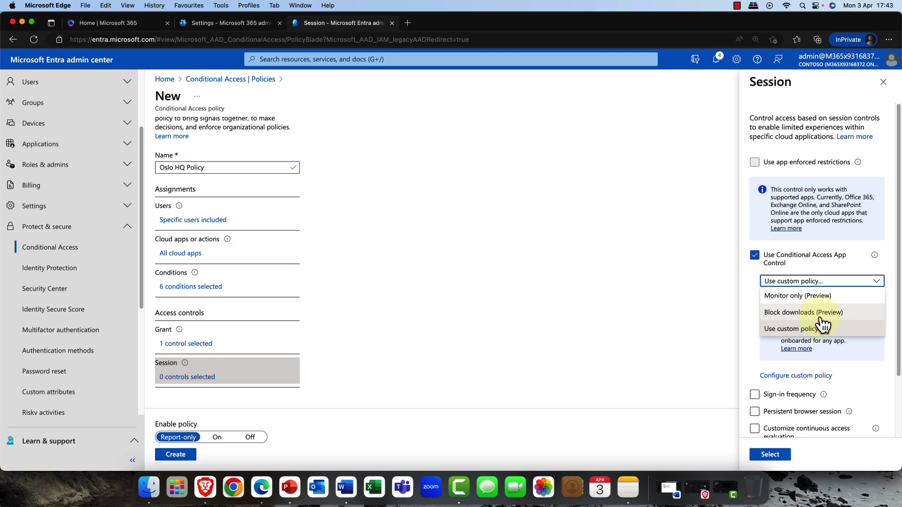
pyautogui.click(718, 299)
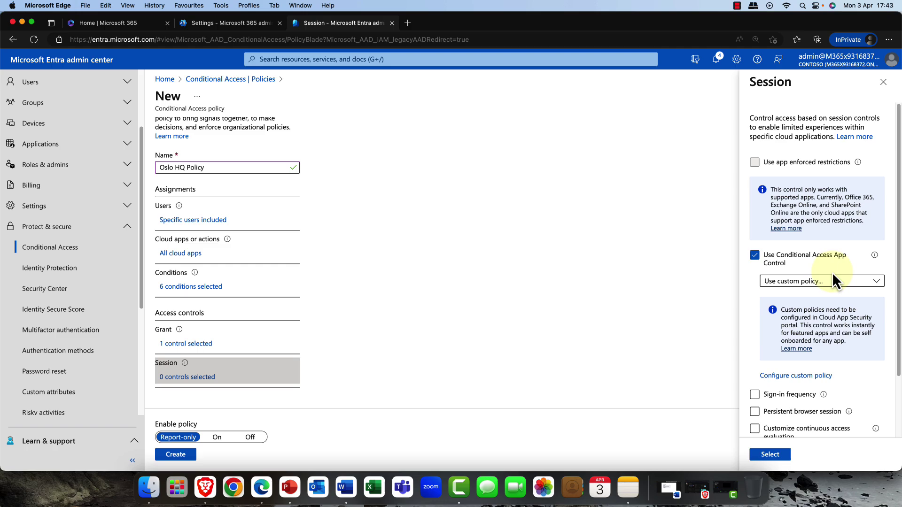
pyautogui.click(754, 256)
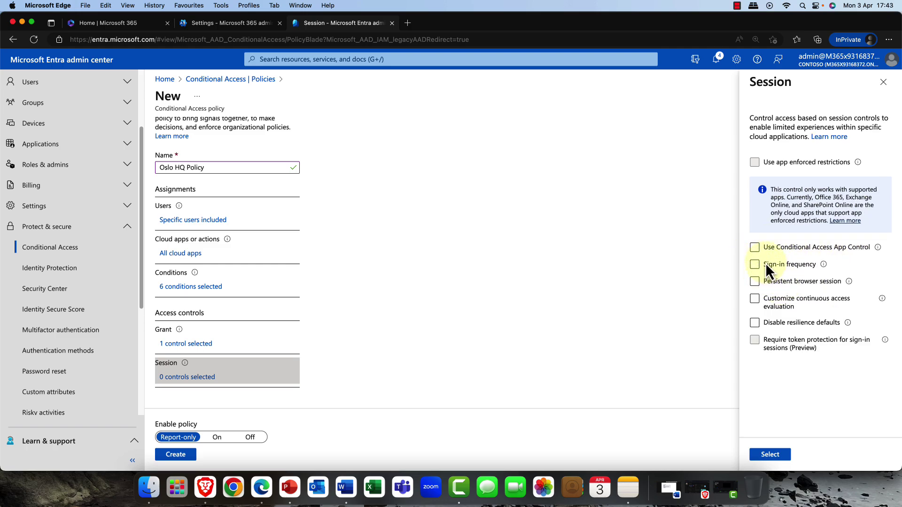
pyautogui.click(767, 267)
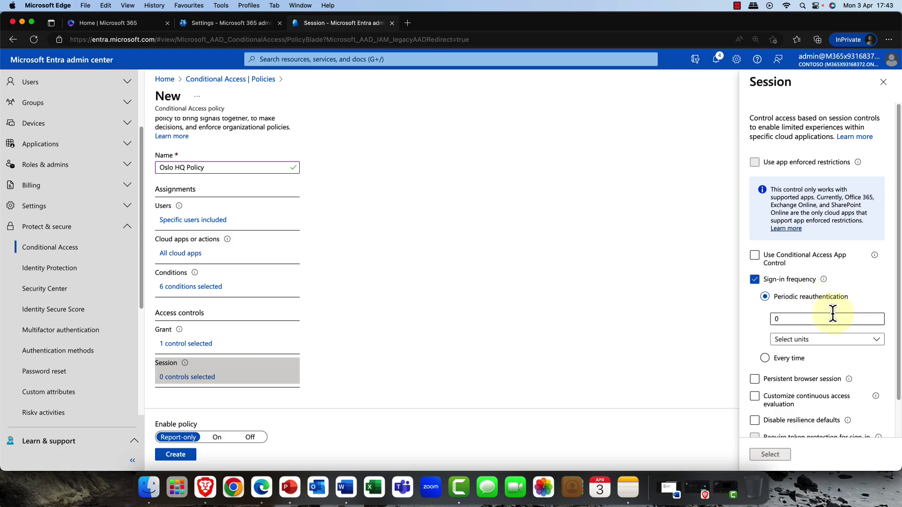
pyautogui.doubleClick(783, 319)
pyautogui.click(877, 345)
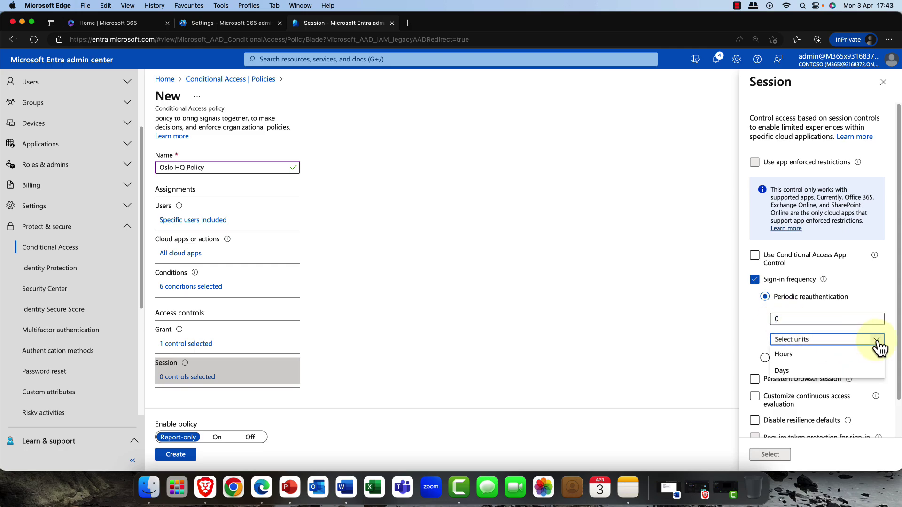
pyautogui.click(893, 312)
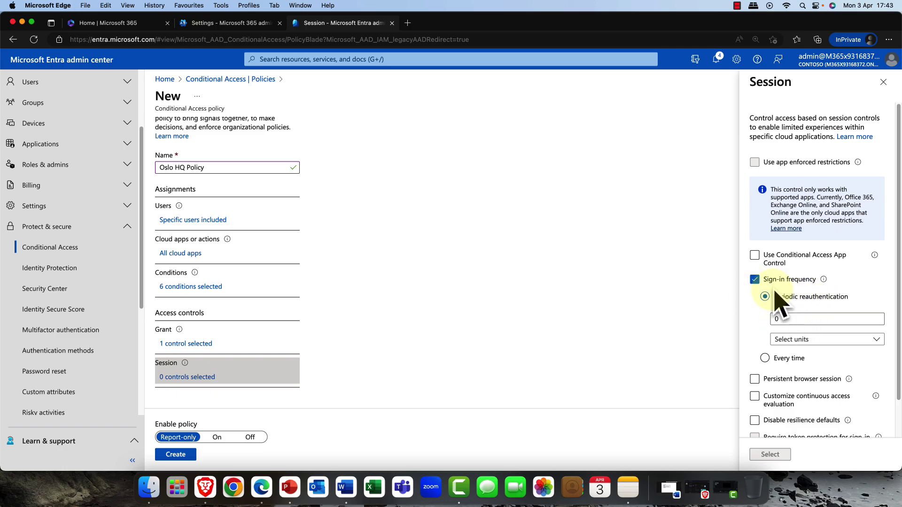
pyautogui.click(755, 281)
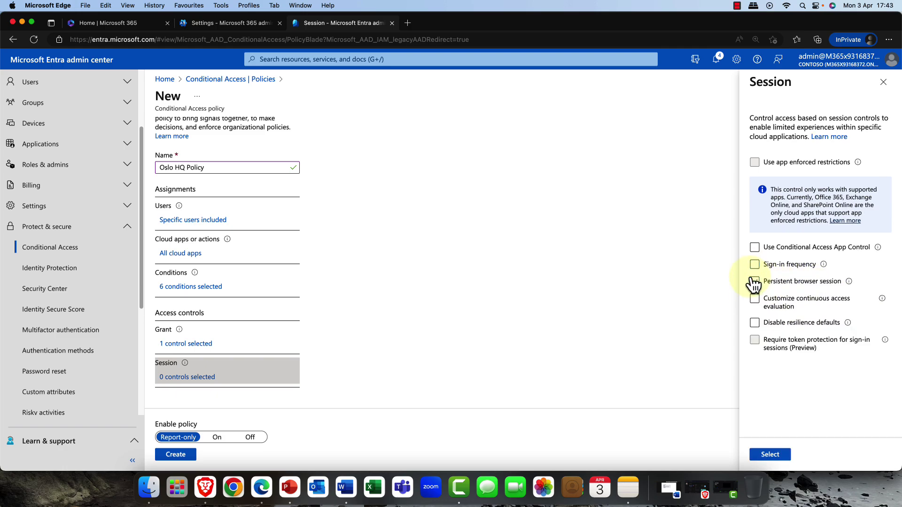
pyautogui.click(755, 282)
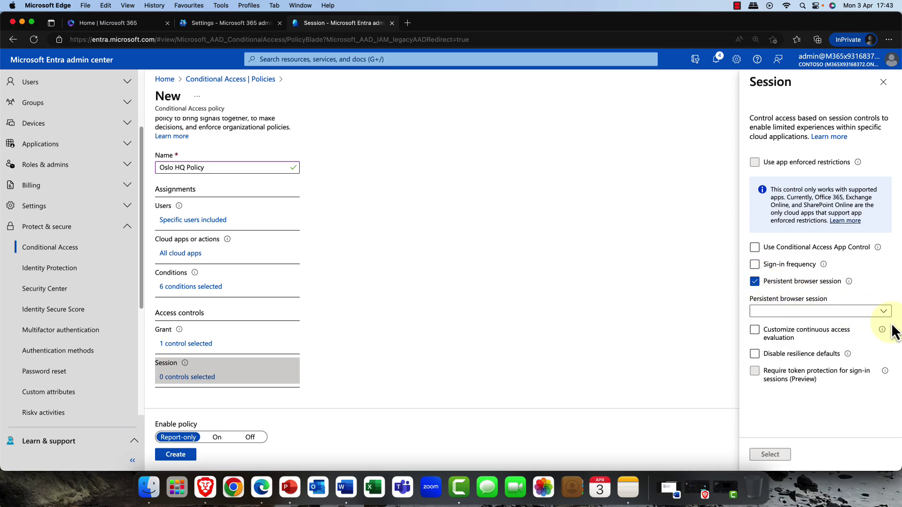
pyautogui.click(885, 311)
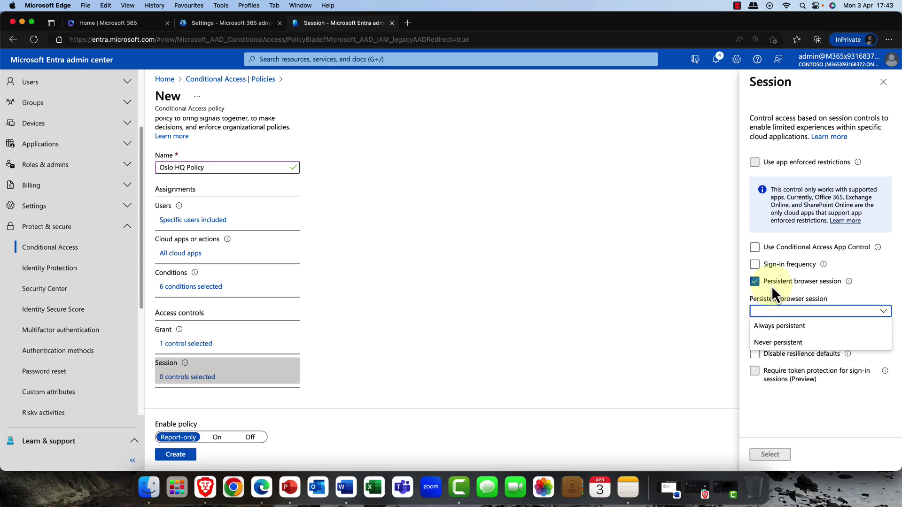
pyautogui.click(756, 284)
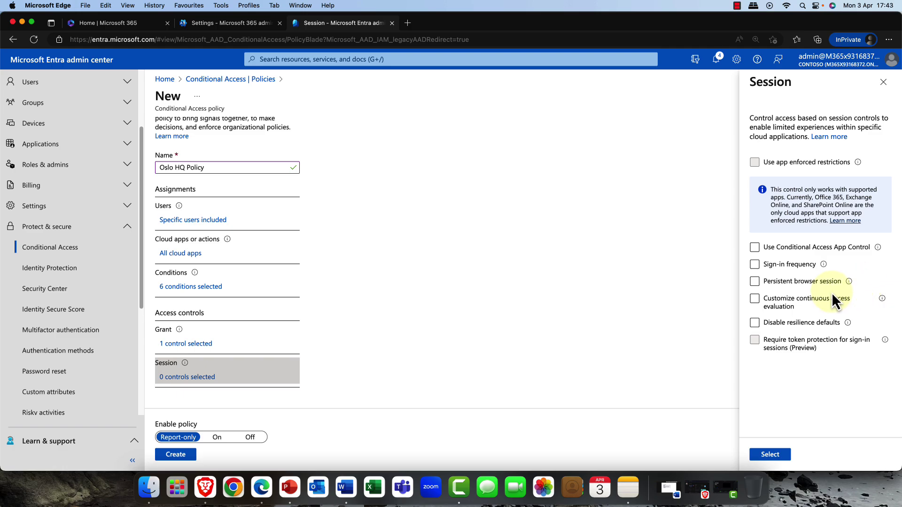
pyautogui.click(792, 322)
pyautogui.click(780, 324)
pyautogui.click(805, 300)
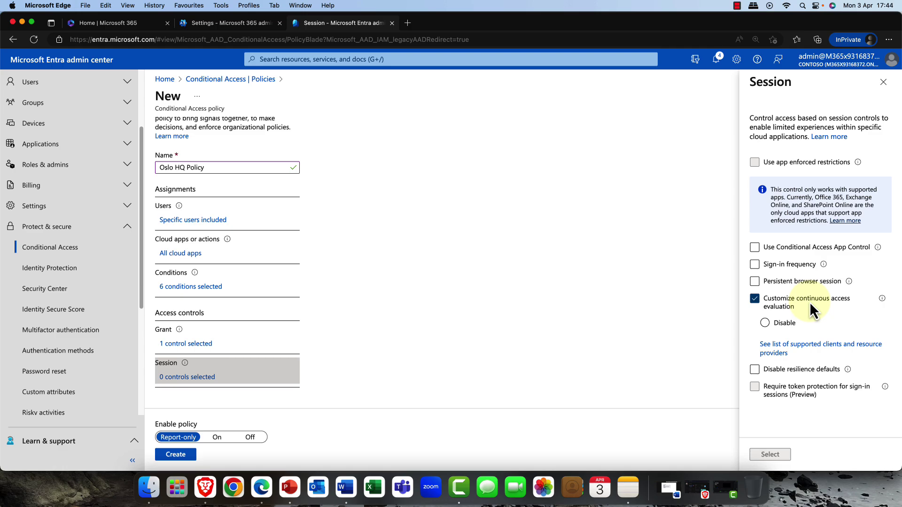
pyautogui.click(755, 301)
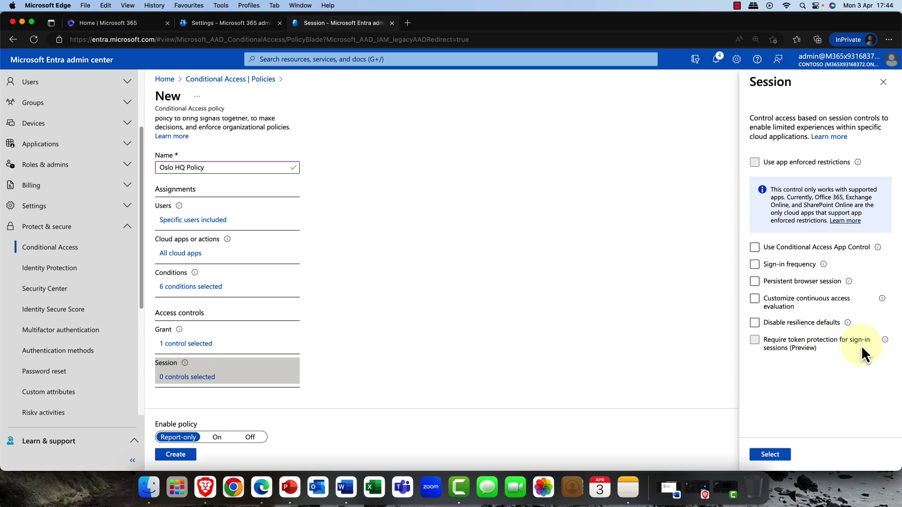
# Confirm session settings with no controls, keep Report-only mode, and create Oslo HQ Policy.
pyautogui.moveTo(886, 341)
pyautogui.click(769, 454)
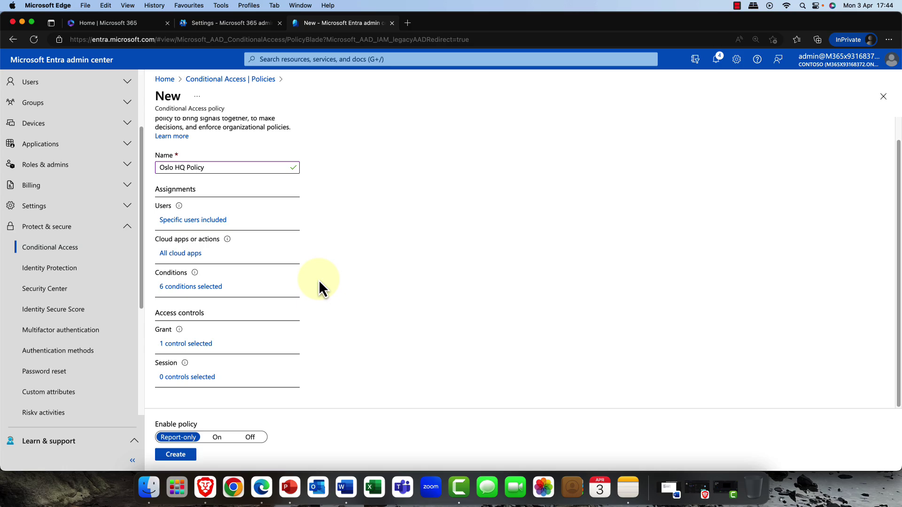
pyautogui.click(207, 438)
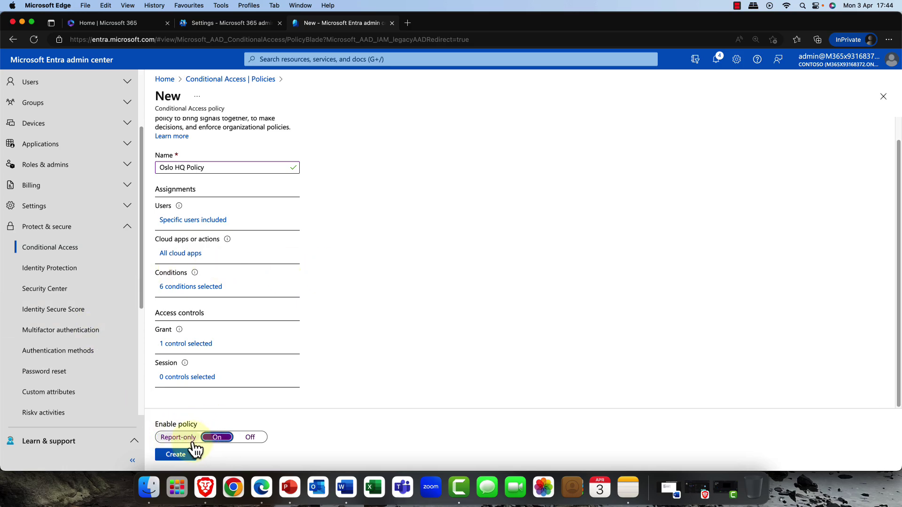
pyautogui.click(187, 444)
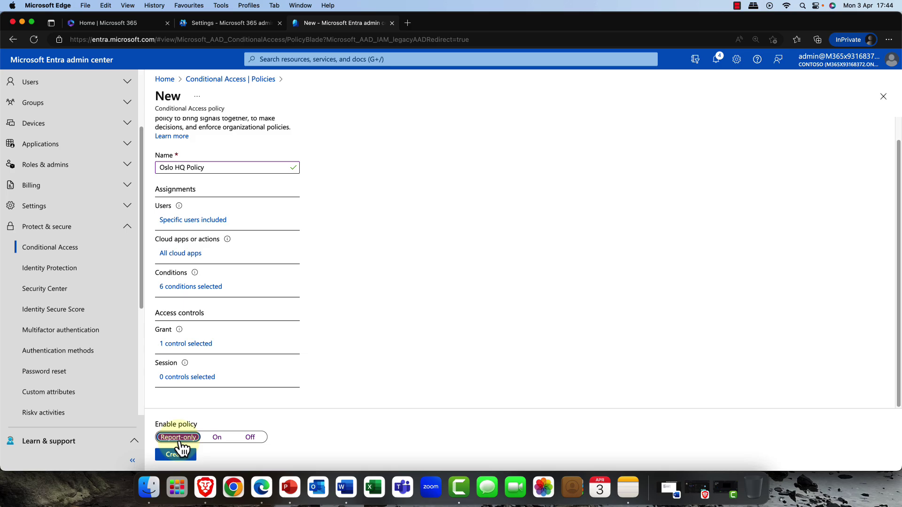
pyautogui.click(178, 455)
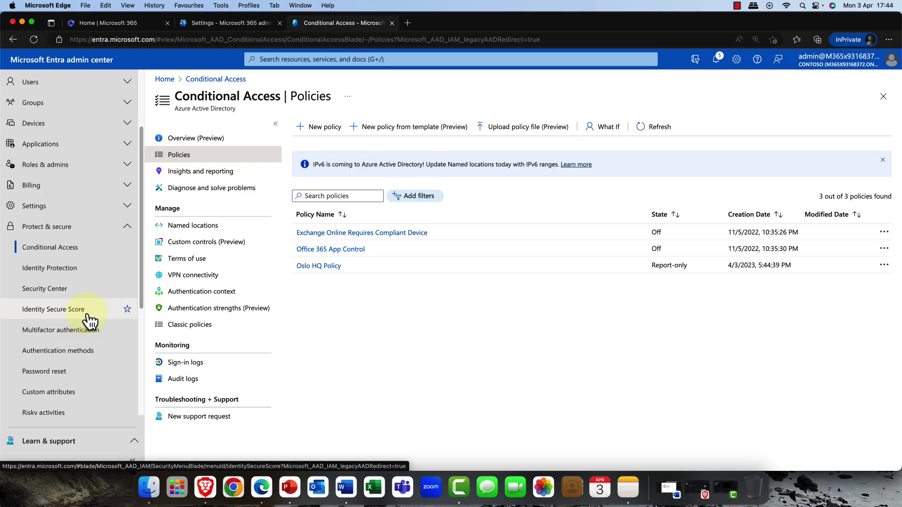
# Go to Monitoring & health > Sign-in logs to view the last 24 hours of sign-ins.
pyautogui.scroll(-5, 89, 322)
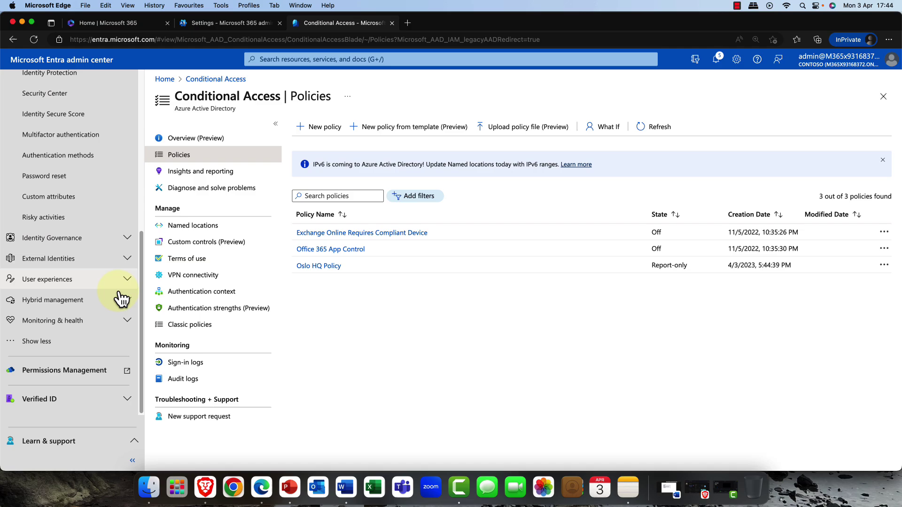
pyautogui.scroll(1, 123, 301)
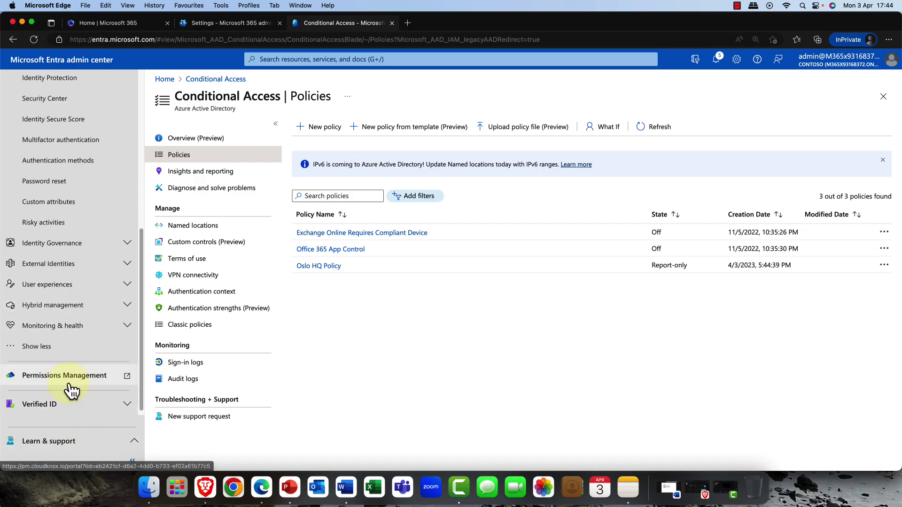
pyautogui.scroll(2, 72, 390)
pyautogui.scroll(6, 71, 390)
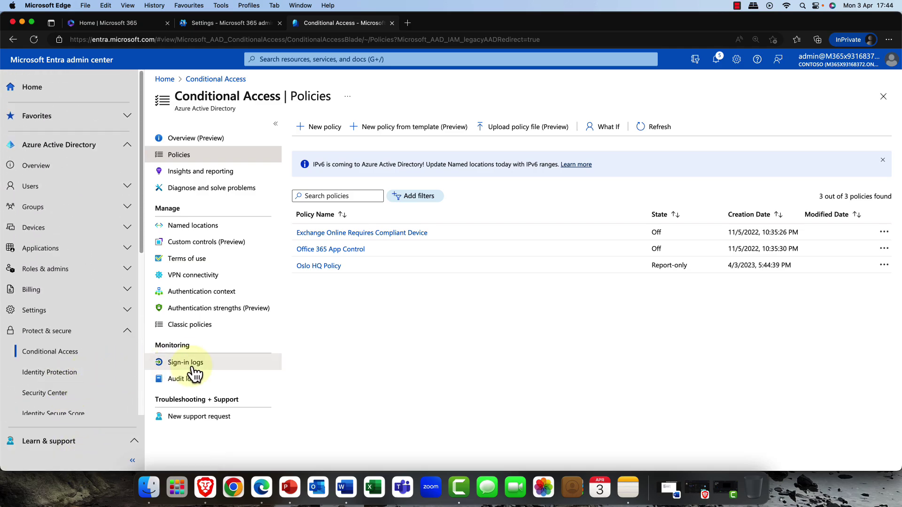
pyautogui.click(125, 331)
pyautogui.scroll(-2, 104, 331)
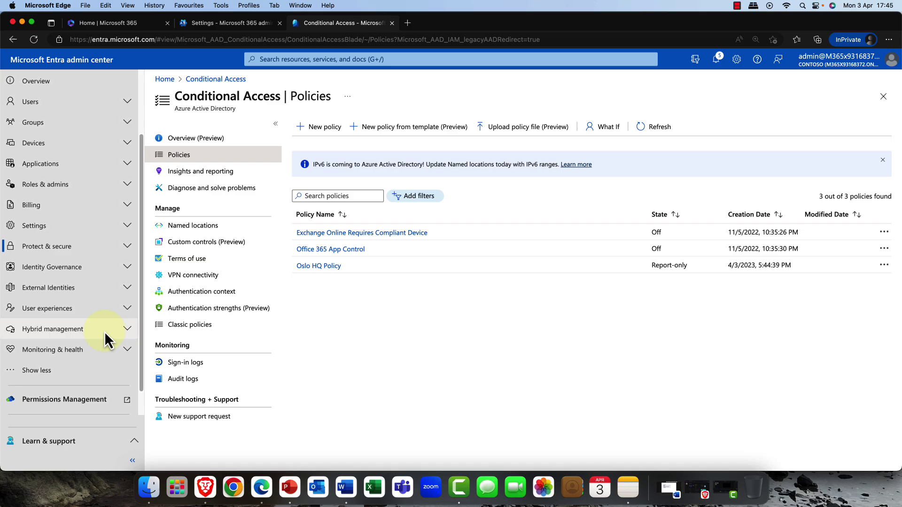
pyautogui.scroll(-1, 104, 332)
pyautogui.click(57, 323)
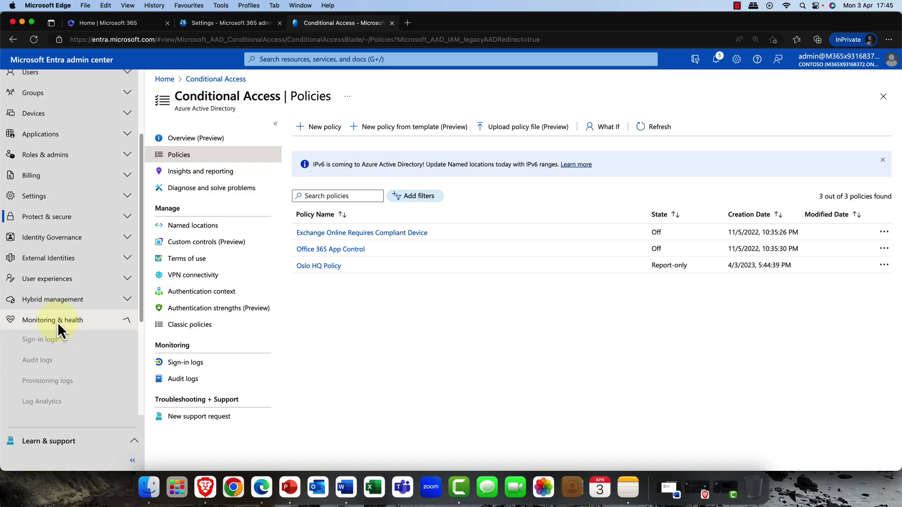
pyautogui.click(39, 342)
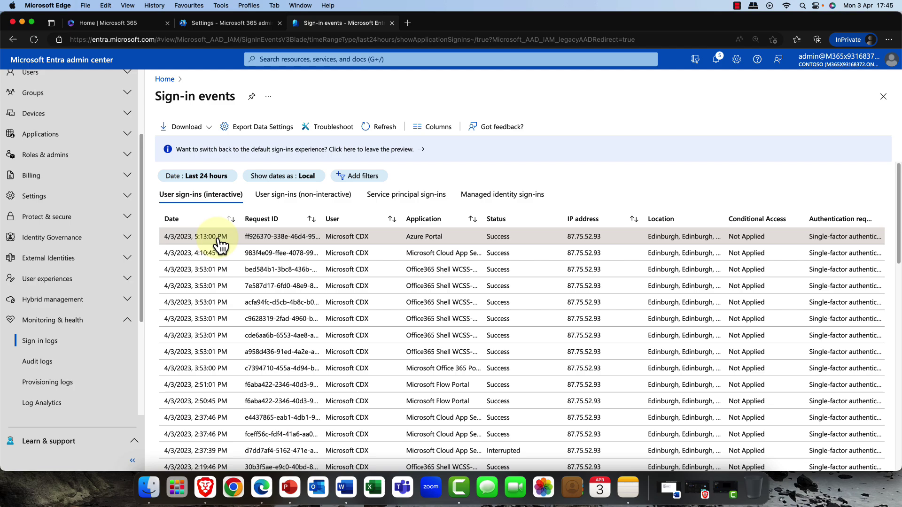
pyautogui.click(215, 236)
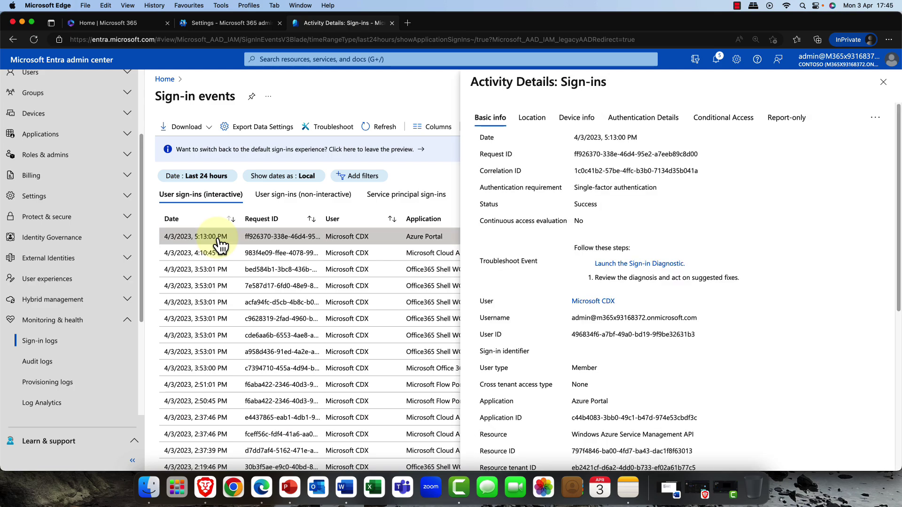
pyautogui.click(741, 124)
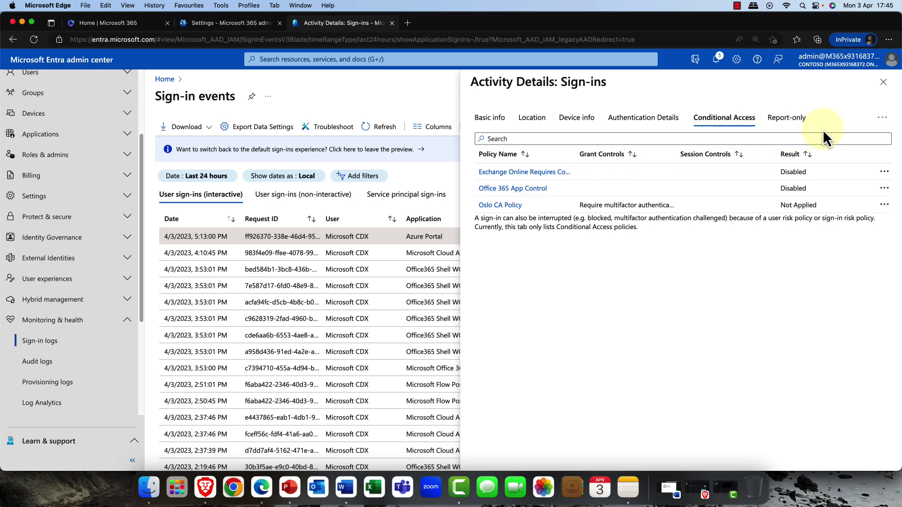
pyautogui.click(793, 131)
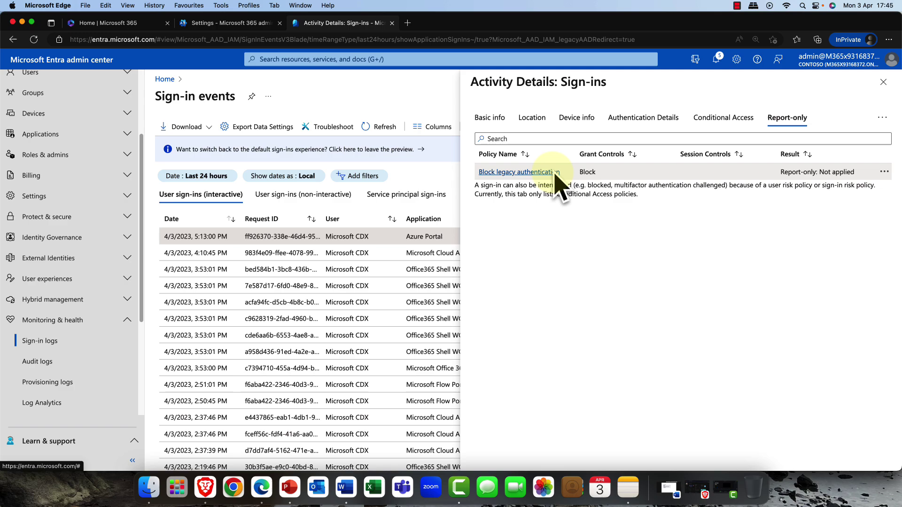
pyautogui.click(883, 83)
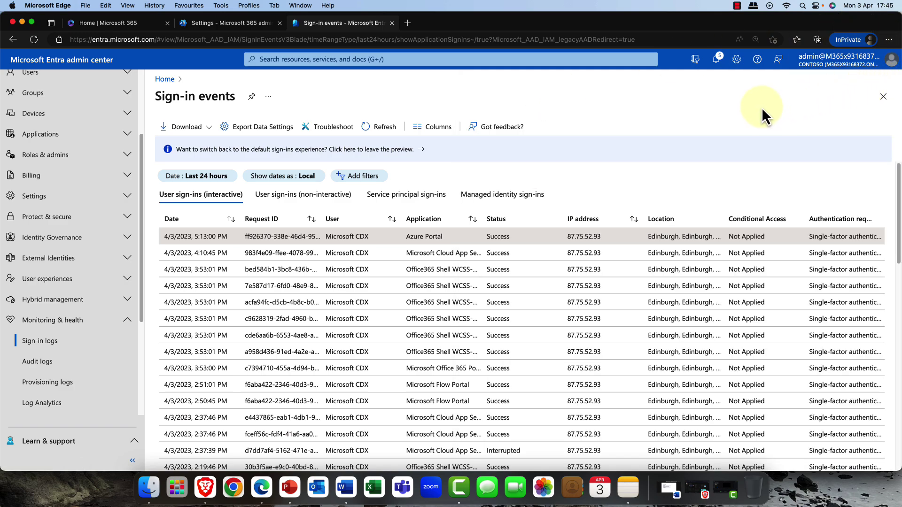